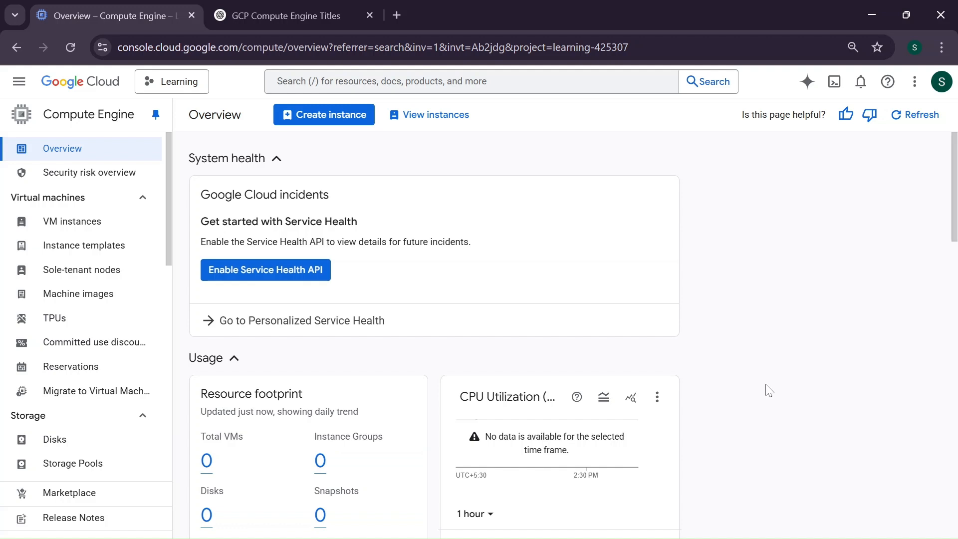
Open the form for creating a new VM instance and select the default instance name
left_click(328, 124)
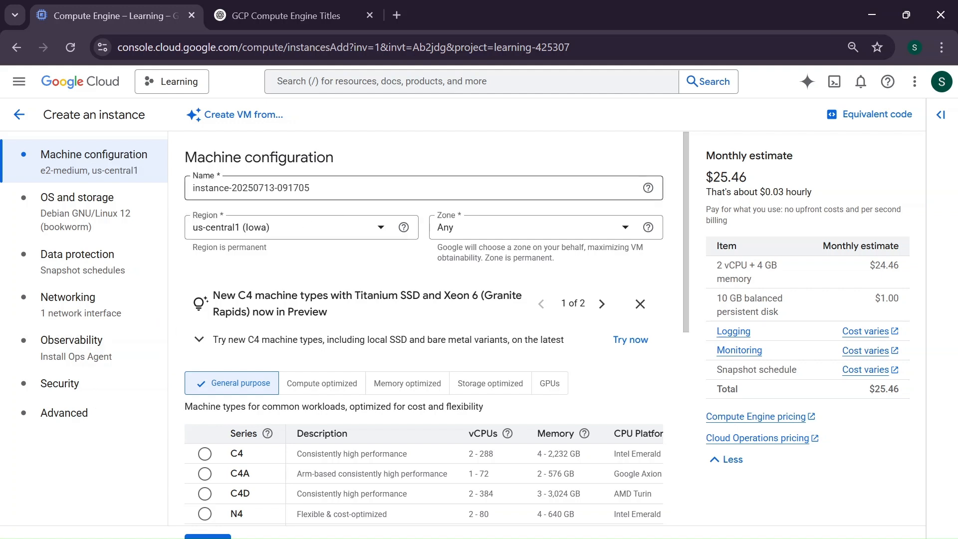
left_click_drag(324, 190, 191, 182)
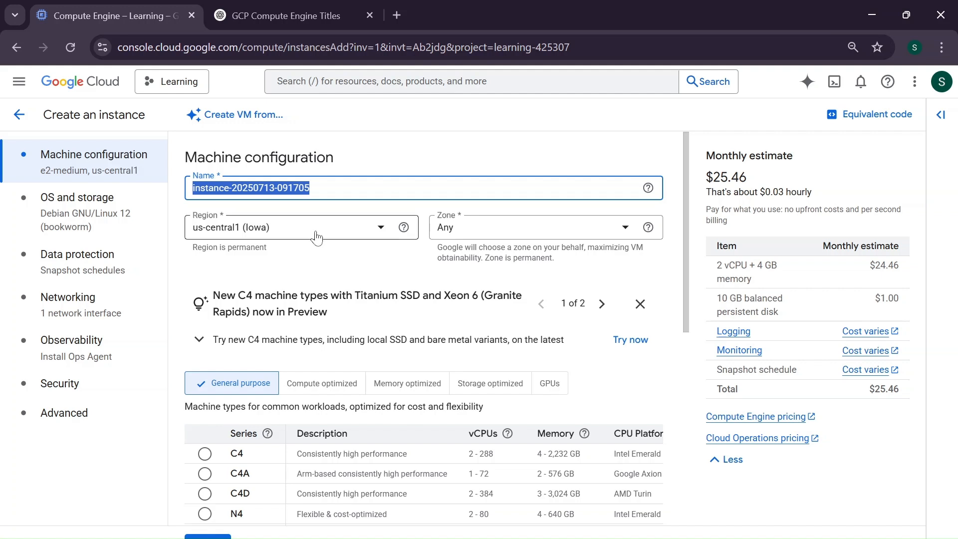
Set the instance region to asia-south1 (Mumbai) and the zone to asia-south1-a
left_click(288, 226)
scroll(284, 332, "down", 10)
scroll(285, 333, "down", 5)
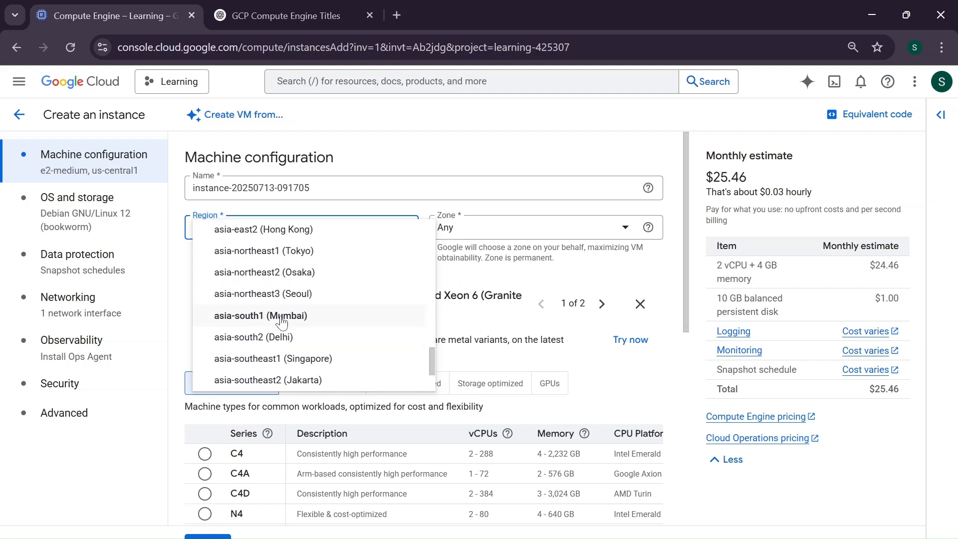
left_click(299, 318)
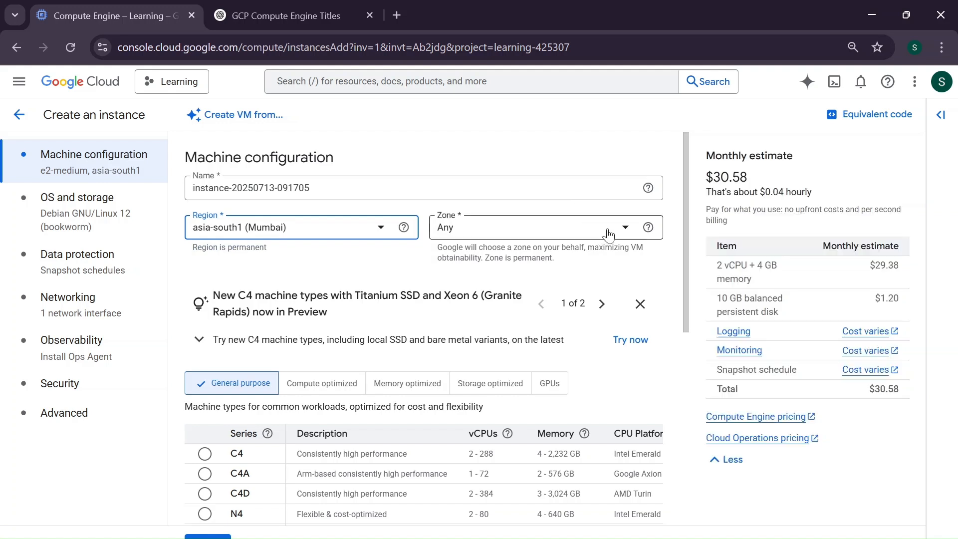
left_click(609, 234)
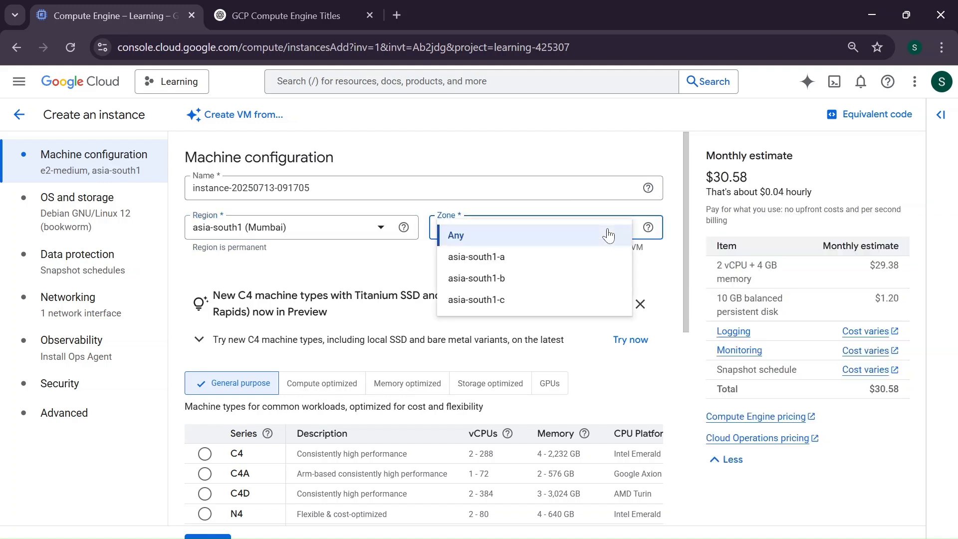
left_click(522, 264)
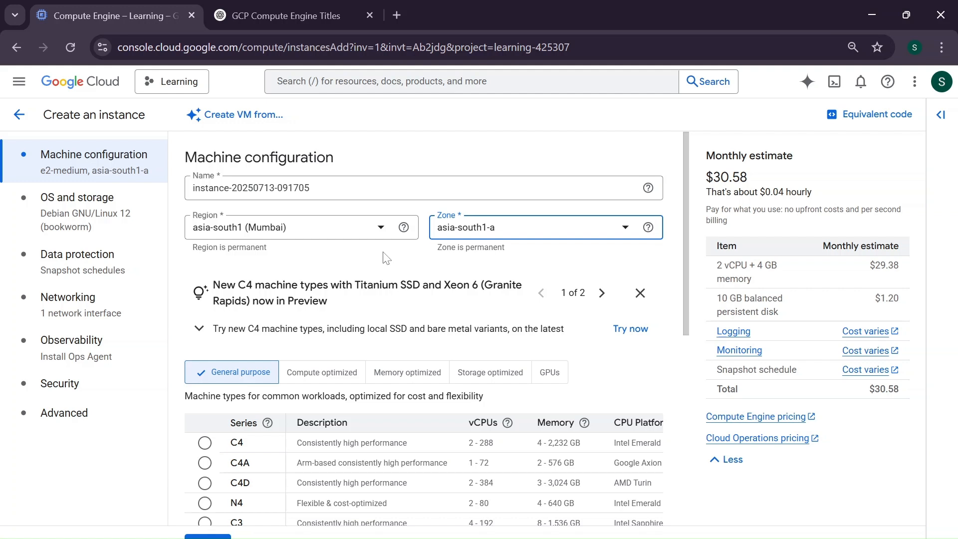
Browse the machine series offered under General purpose, Compute optimized, Memory optimized, Storage optimized and GPUs, returning to General purpose
scroll(387, 258, "down", 3)
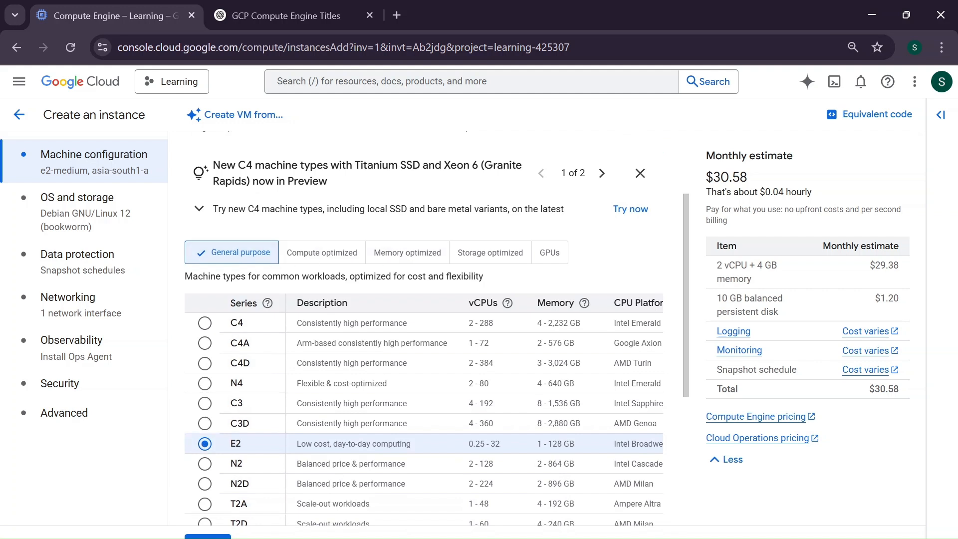
scroll(190, 468, "down", 1)
scroll(191, 468, "down", 2)
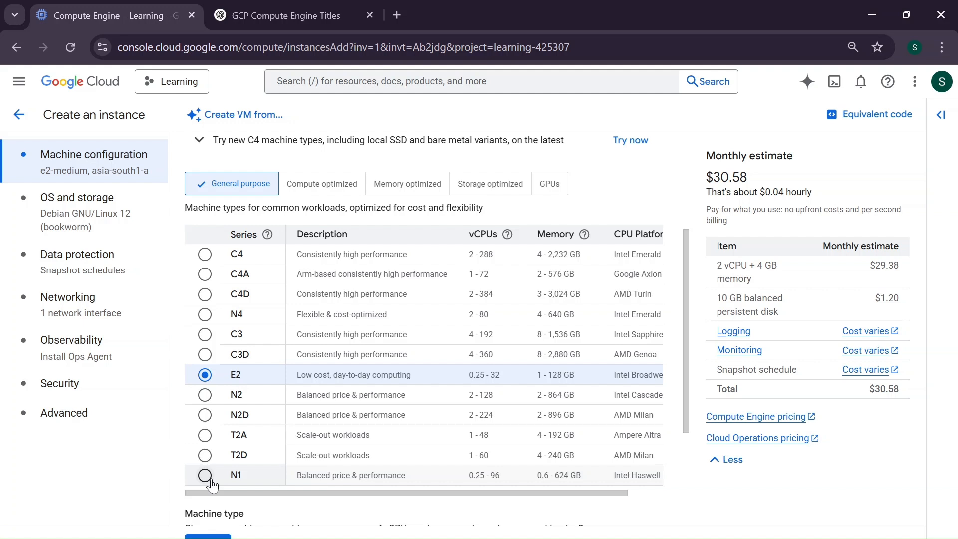
scroll(212, 483, "right", 1)
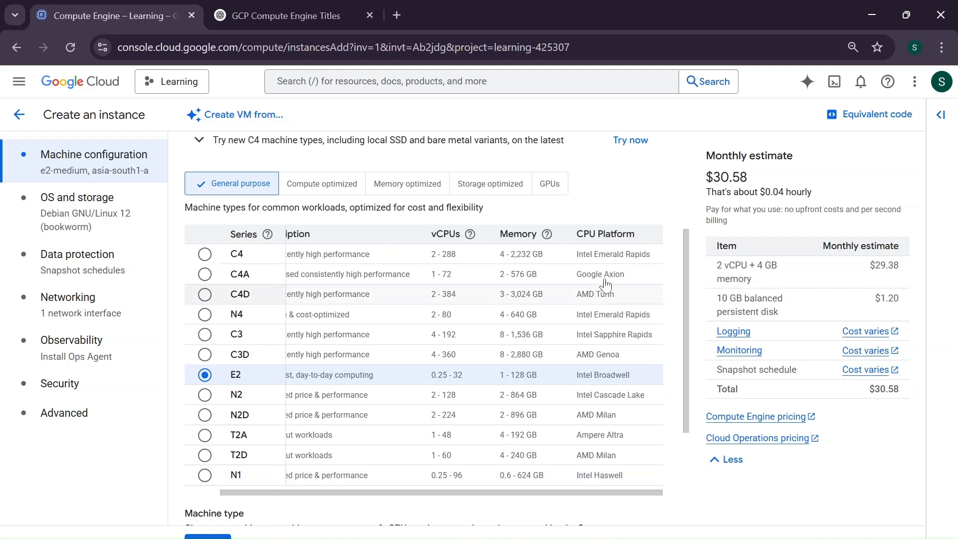
scroll(370, 375, "left", 1)
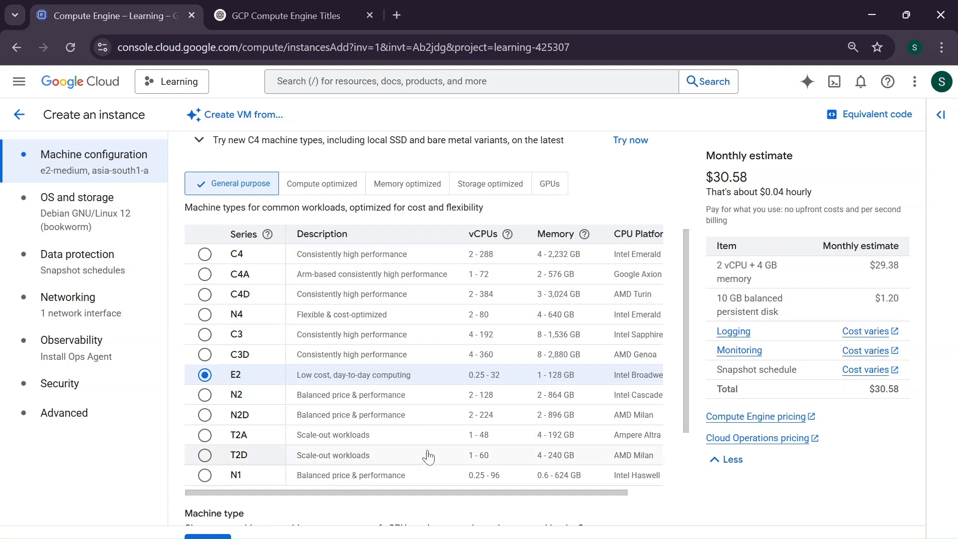
left_click(332, 185)
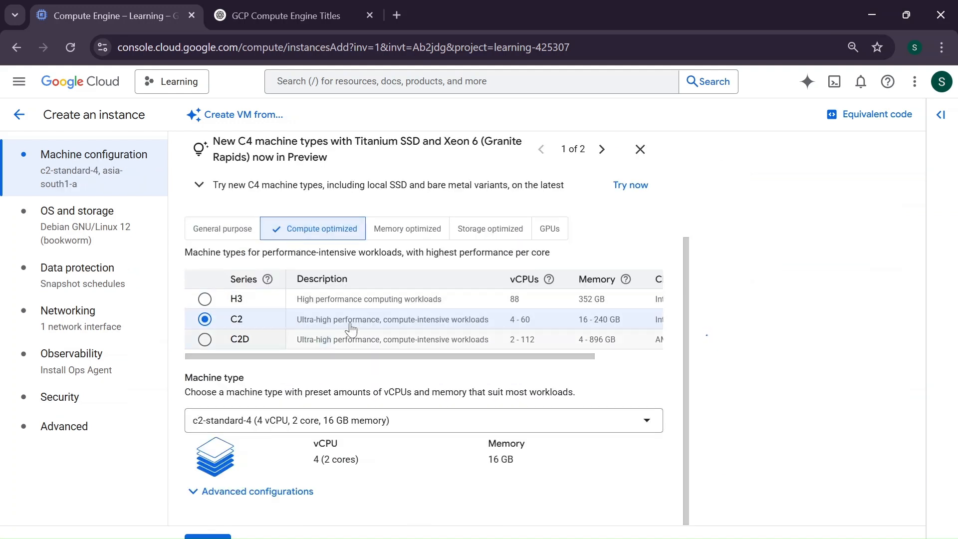
left_click(435, 233)
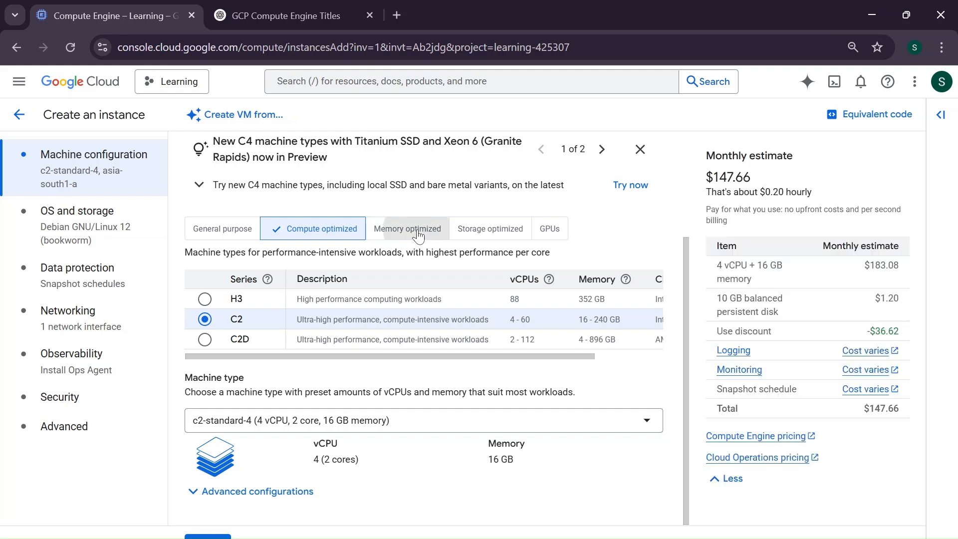
left_click(481, 230)
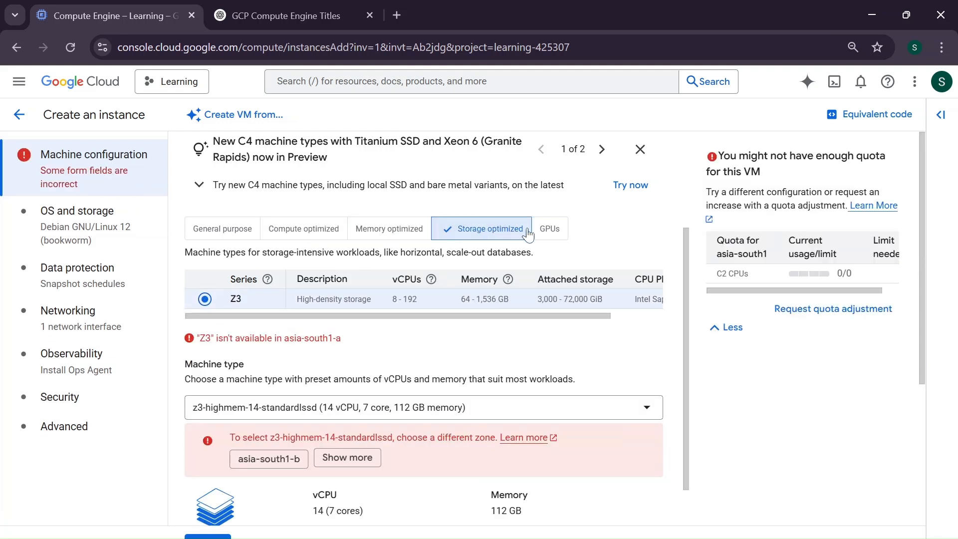
left_click(554, 232)
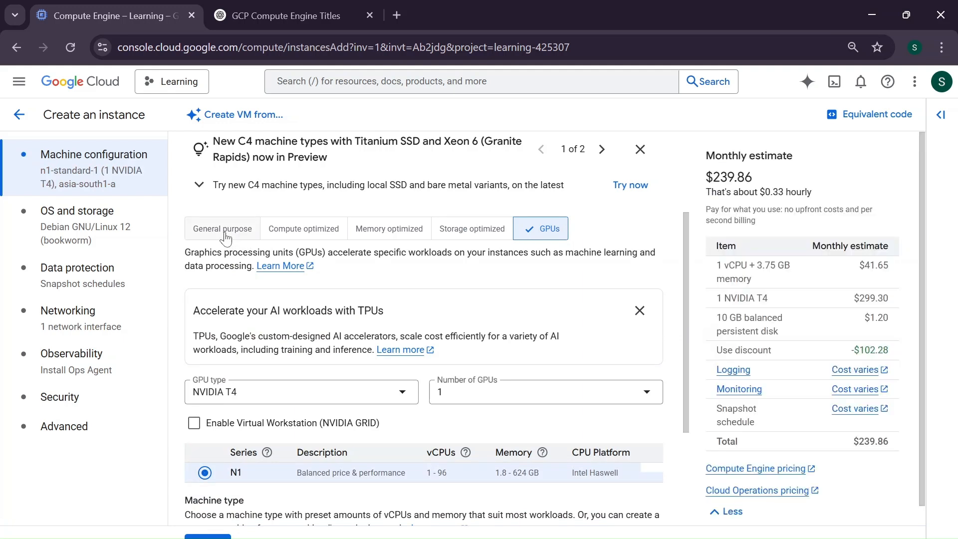
left_click(226, 236)
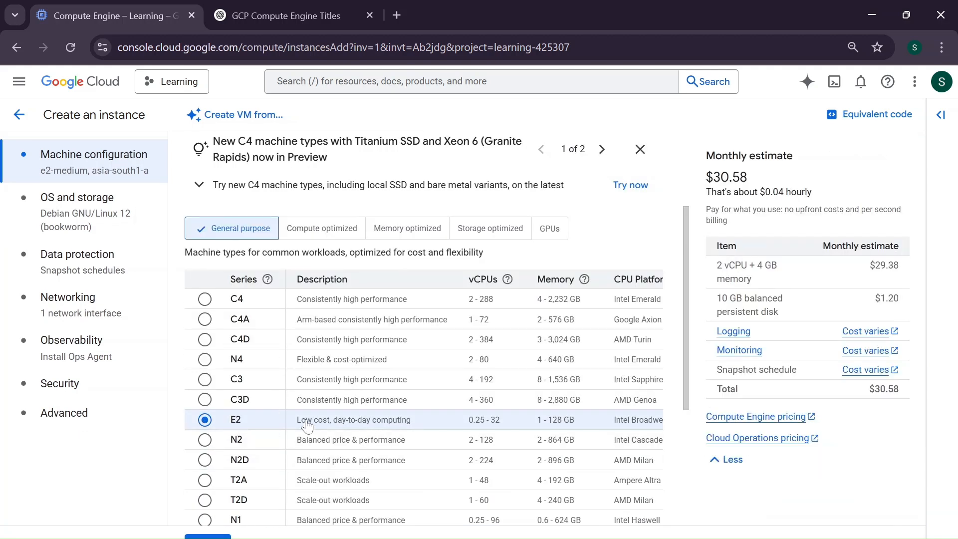
Expand and review the advanced configurations for the e2-medium machine type, then collapse them
scroll(307, 426, "down", 4)
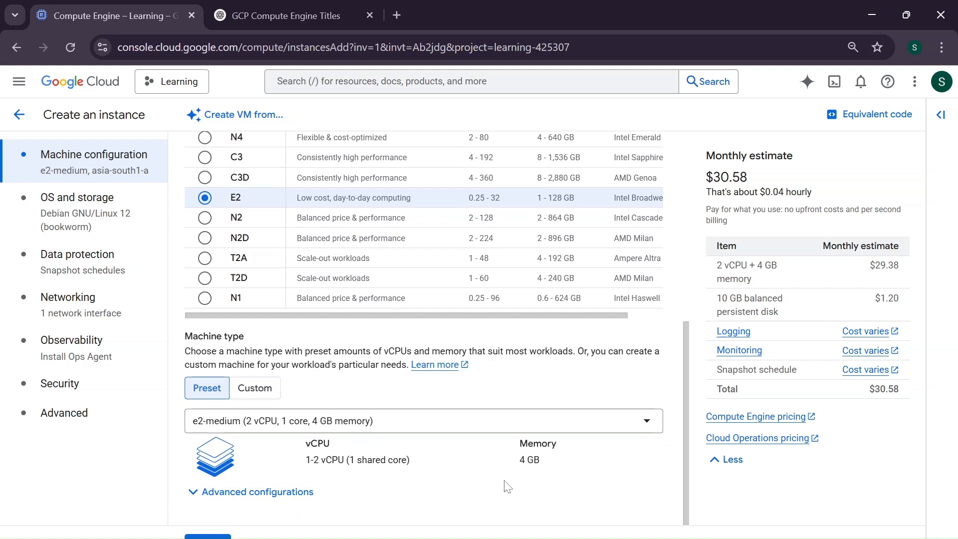
left_click(222, 503)
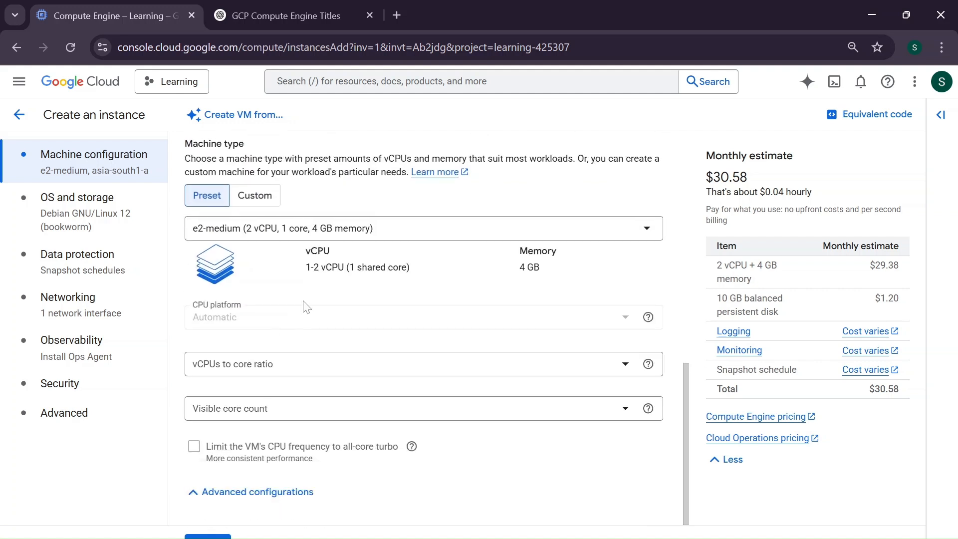
scroll(300, 344, "up", 1)
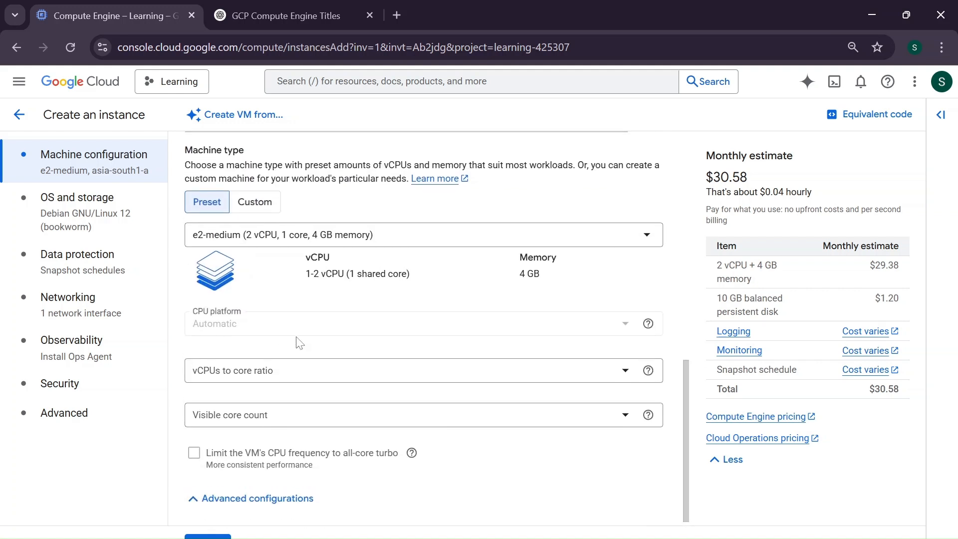
left_click(222, 499)
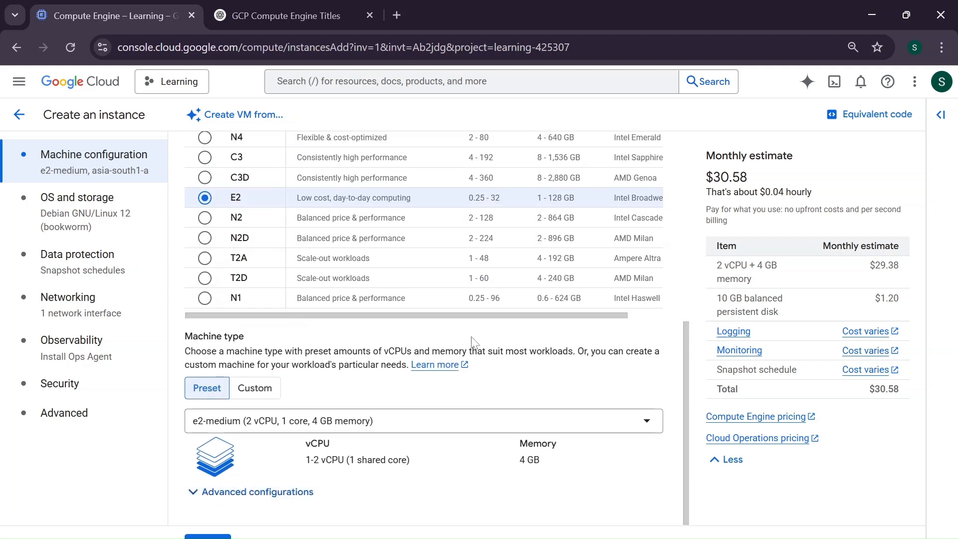
scroll(474, 343, "up", 4)
scroll(474, 343, "down", 4)
Review the default OS and storage and Data protection settings for the instance
left_click(74, 225)
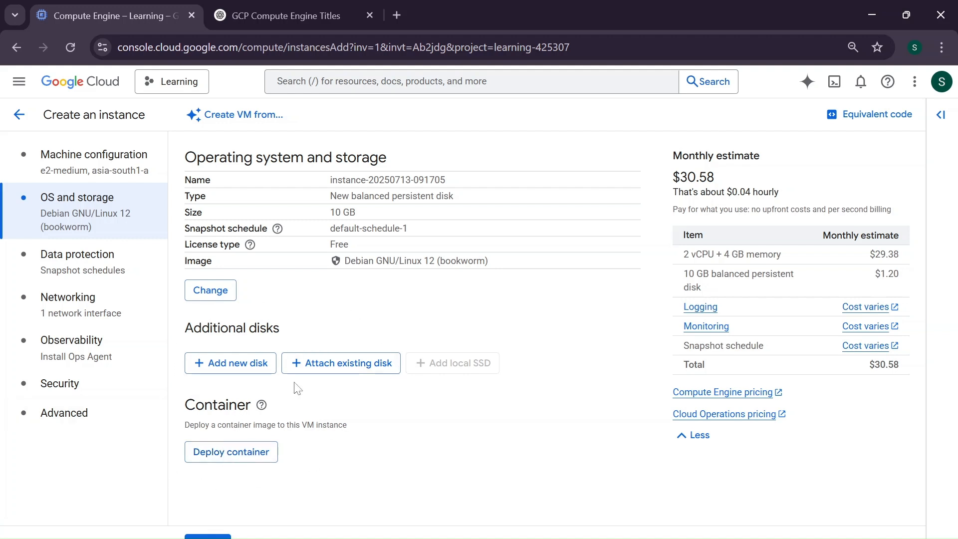
left_click(80, 265)
scroll(433, 369, "down", 4)
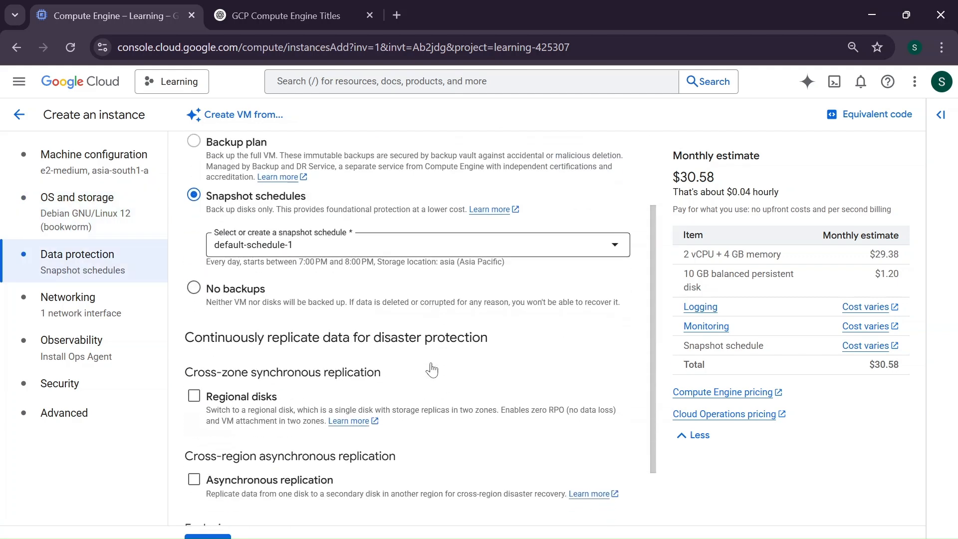
scroll(433, 369, "up", 3)
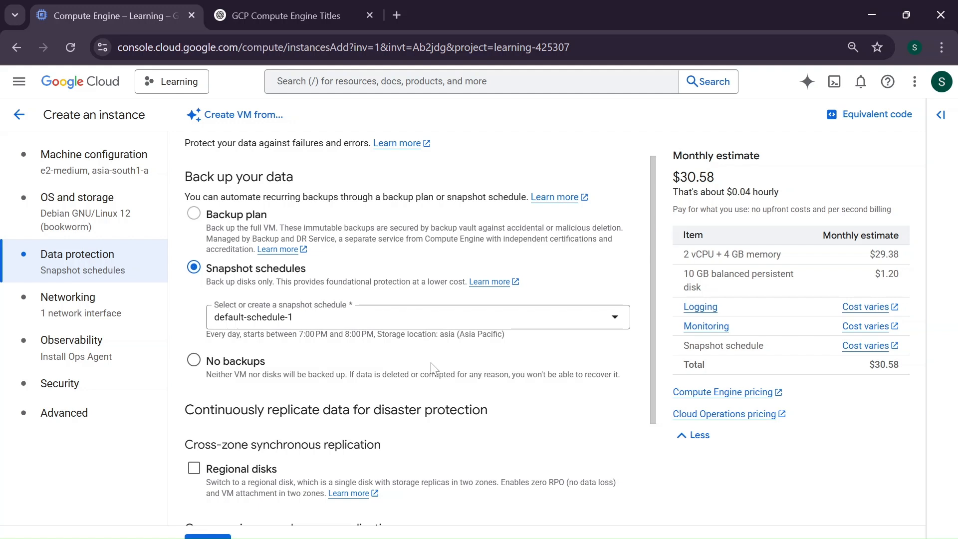
scroll(433, 365, "down", 3)
scroll(432, 369, "up", 3)
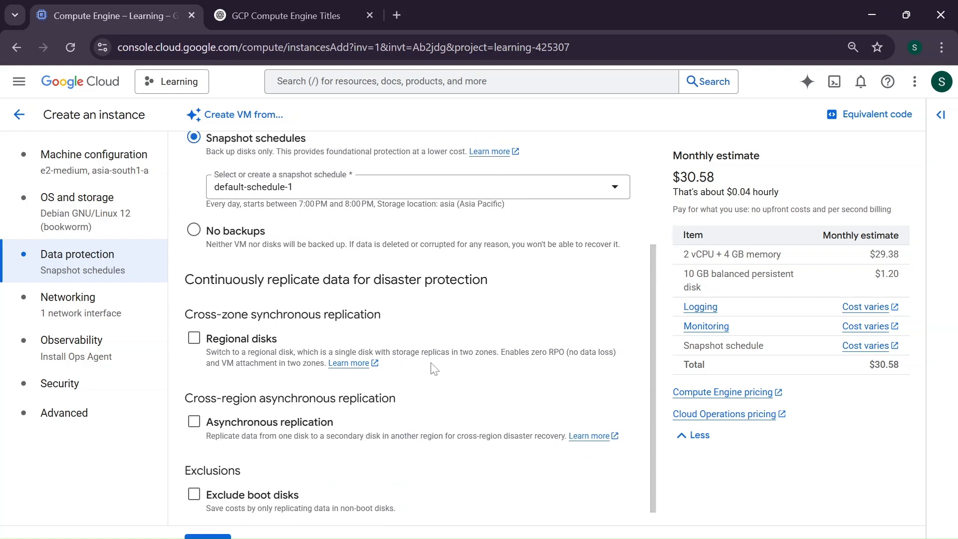
scroll(432, 369, "up", 1)
scroll(432, 370, "down", 3)
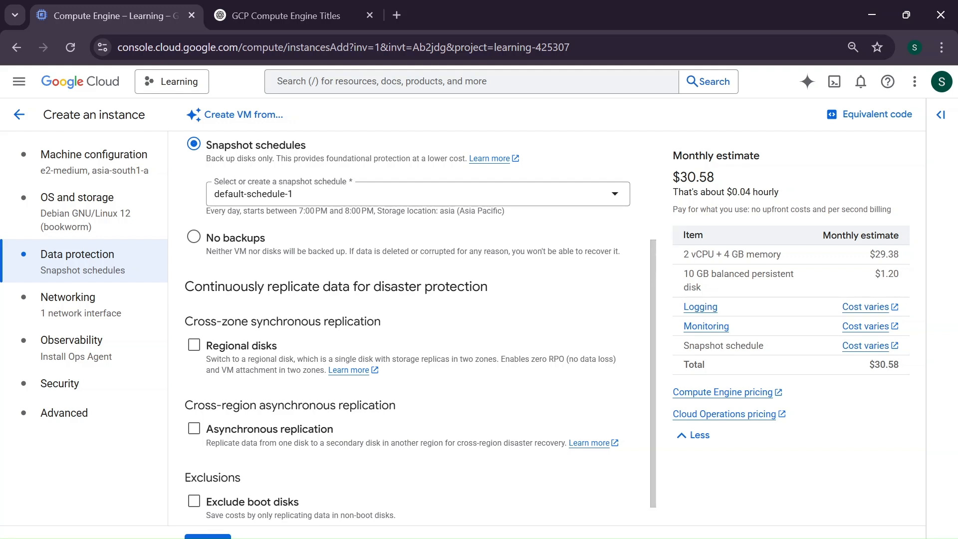
scroll(421, 328, "down", 1)
scroll(421, 328, "up", 2)
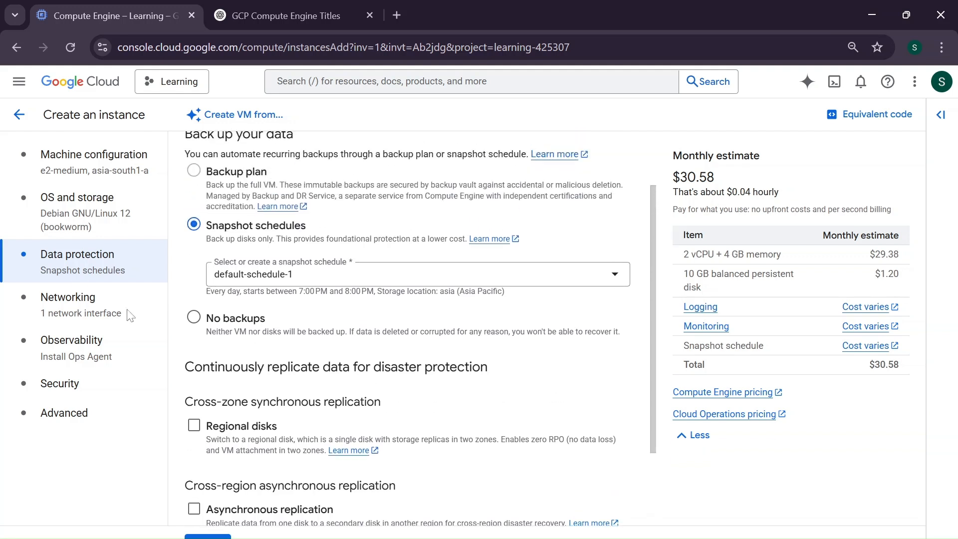
Allow HTTP and HTTPS traffic in the instance's networking firewall settings
left_click(69, 309)
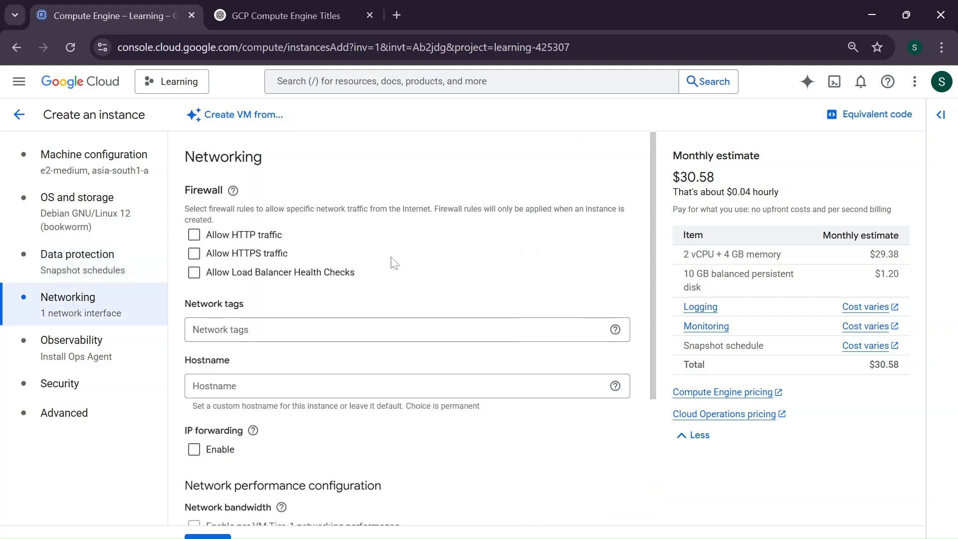
left_click(194, 235)
left_click(194, 253)
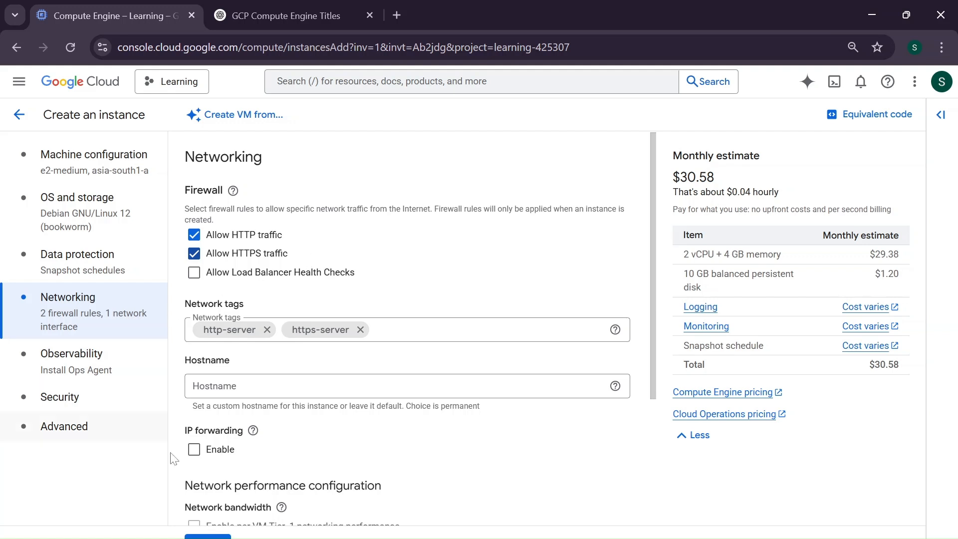
Review the remaining networking options and the Observability and Security sections
scroll(175, 465, "down", 2)
scroll(175, 465, "down", 2)
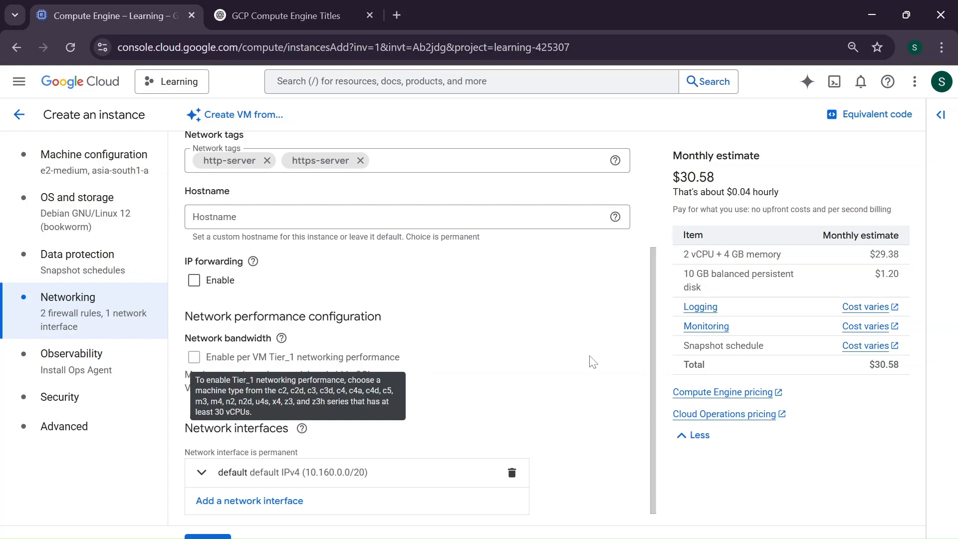
scroll(593, 362, "up", 3)
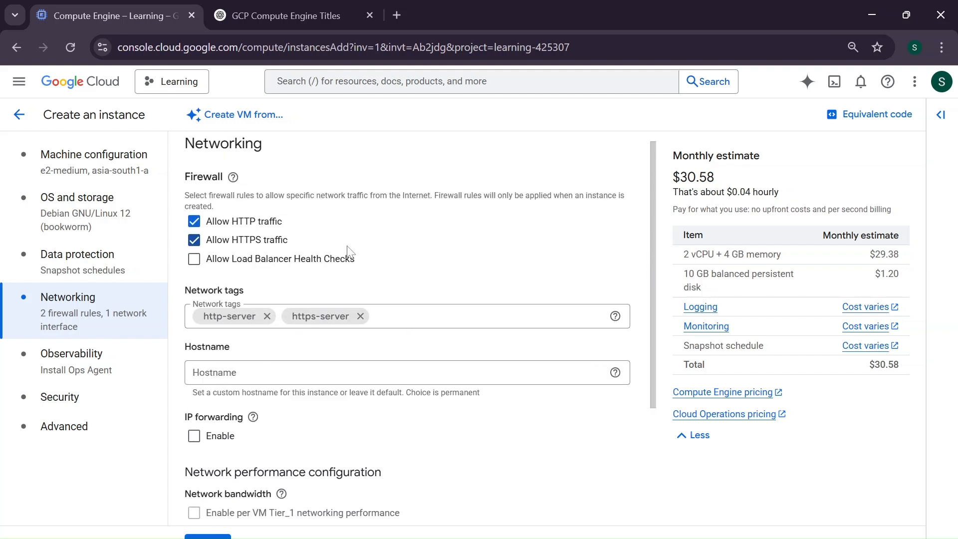
scroll(348, 250, "down", 3)
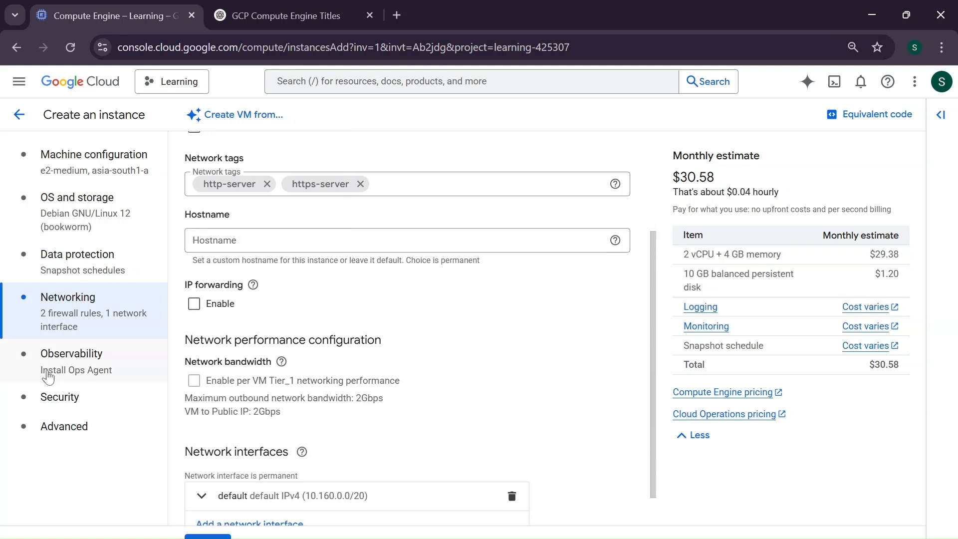
left_click(108, 366)
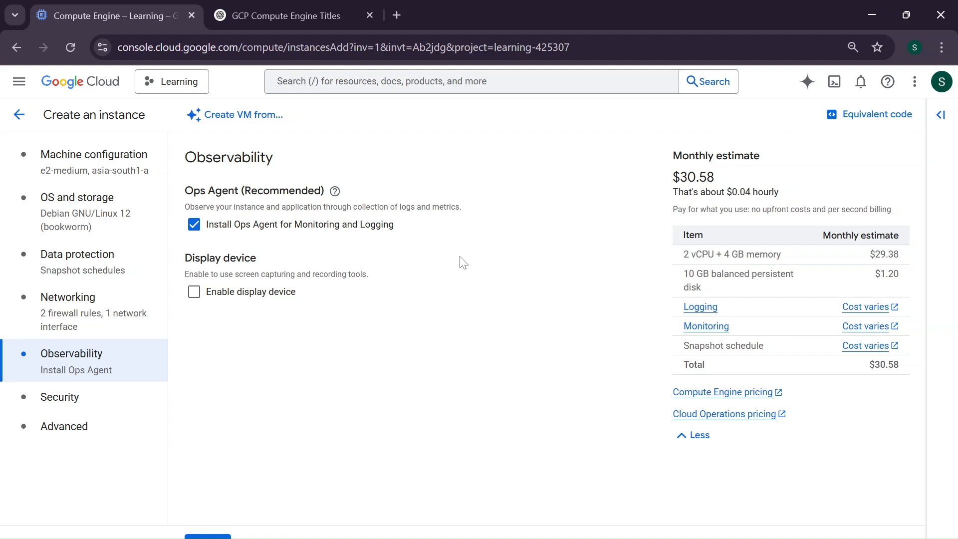
left_click(58, 404)
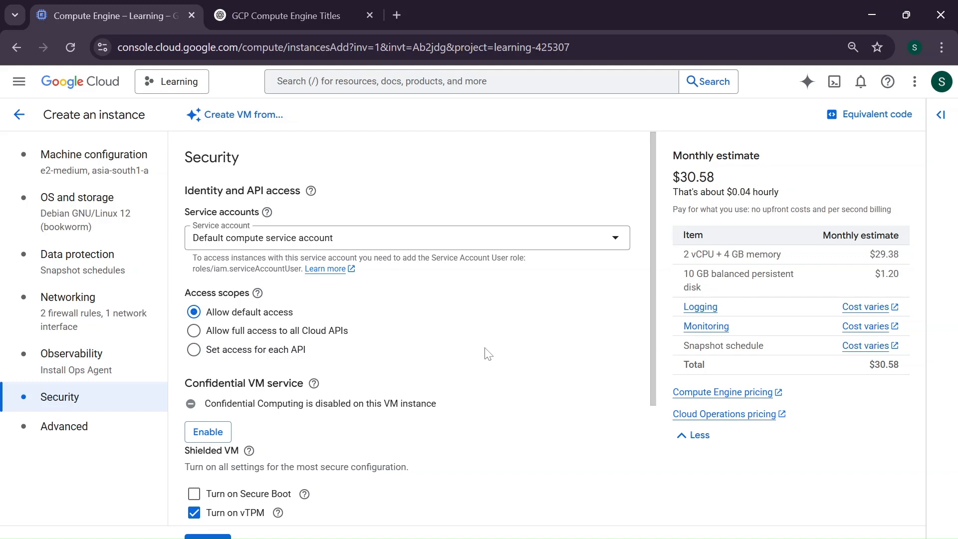
scroll(488, 353, "down", 3)
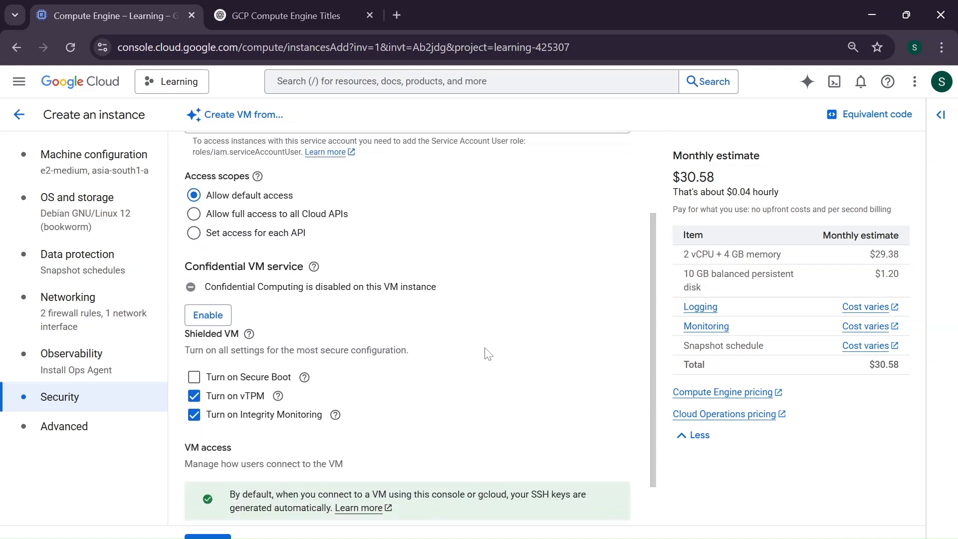
scroll(488, 354, "up", 3)
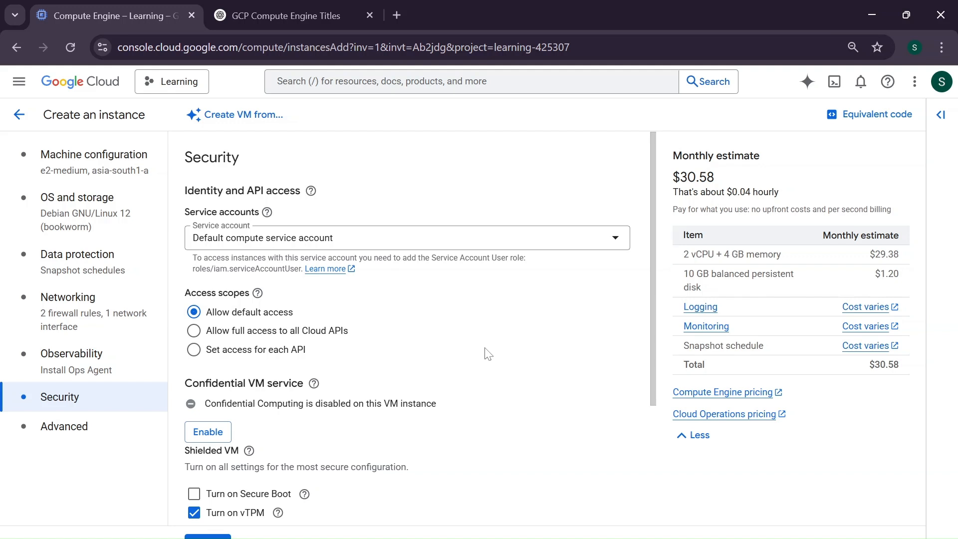
scroll(489, 354, "down", 3)
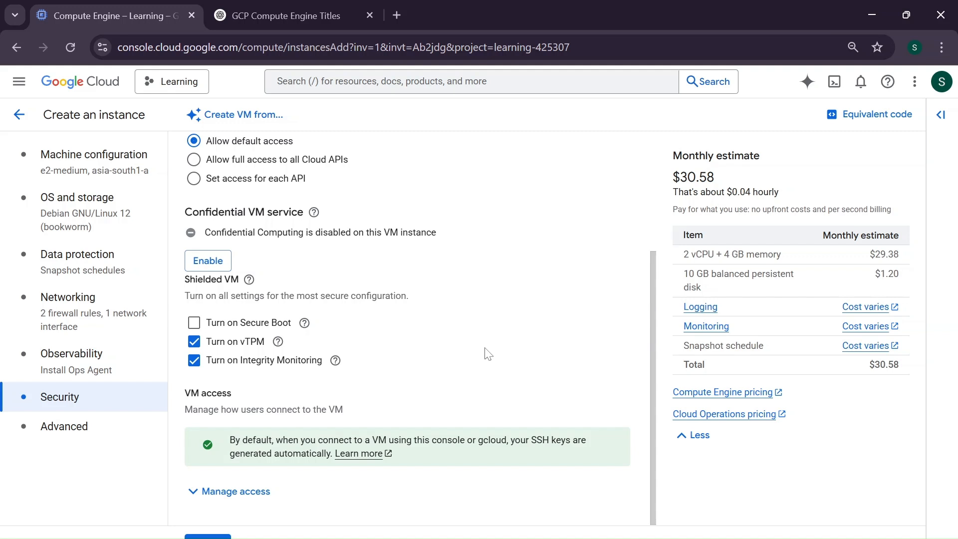
Review the Security section and the Advanced settings such as deletion protection, data encryption and provisioning model
scroll(488, 354, "up", 3)
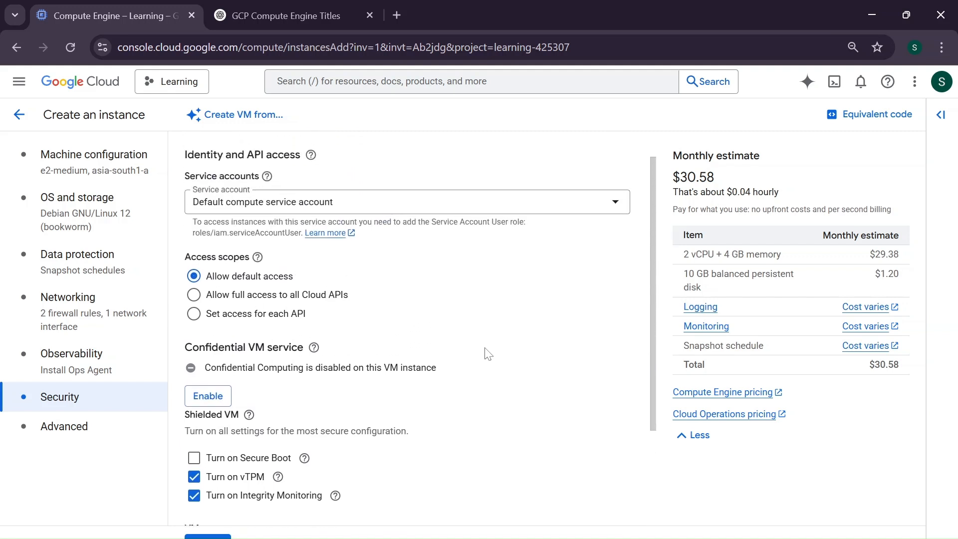
scroll(488, 354, "down", 3)
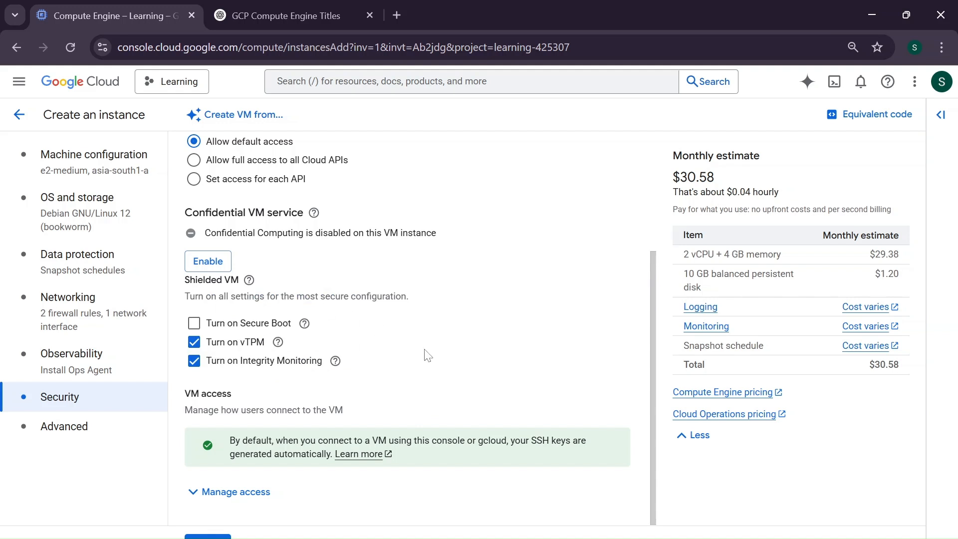
scroll(427, 355, "up", 3)
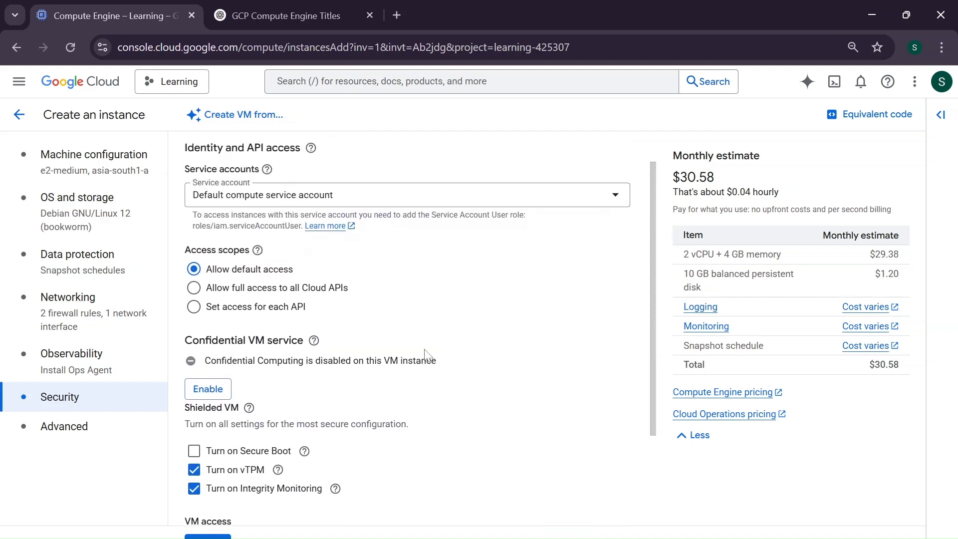
scroll(426, 356, "down", 3)
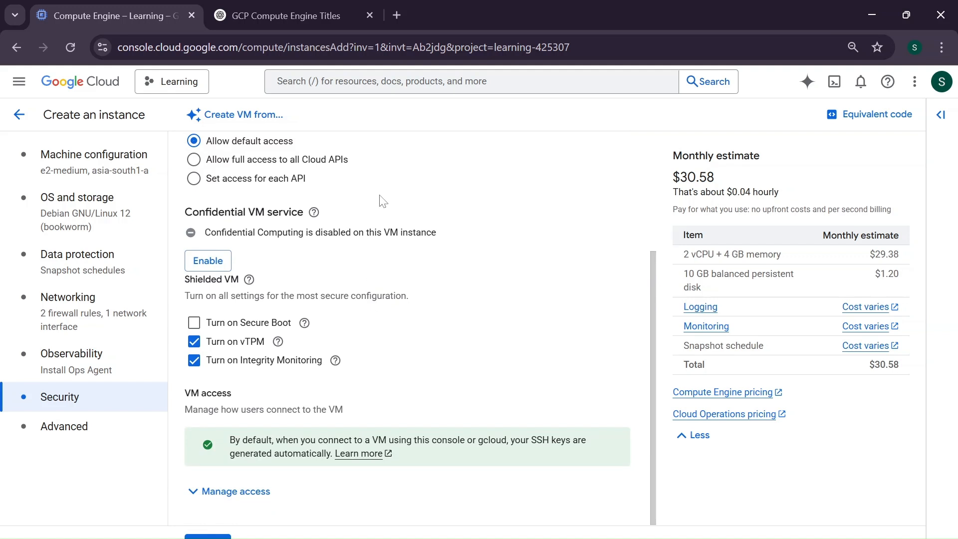
left_click(41, 429)
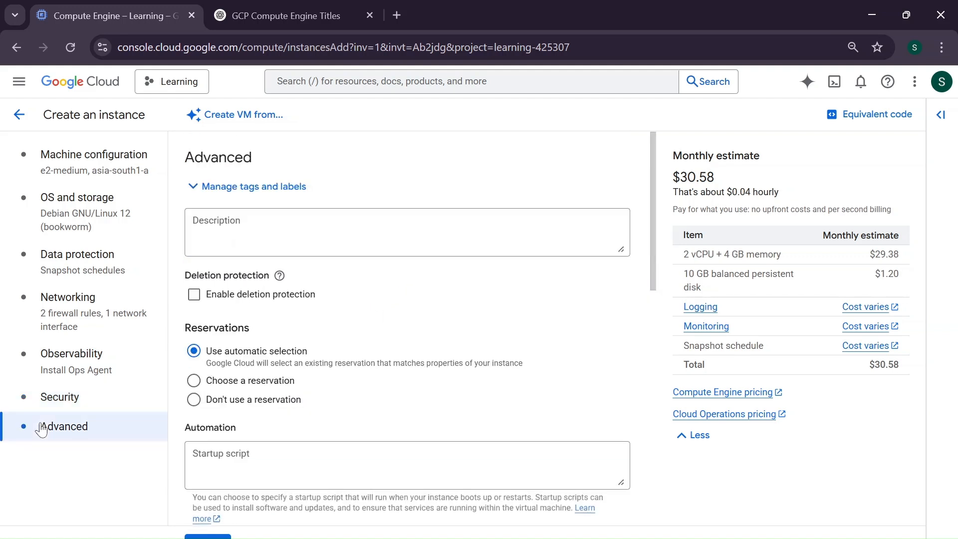
scroll(378, 381, "down", 2)
scroll(379, 382, "down", 9)
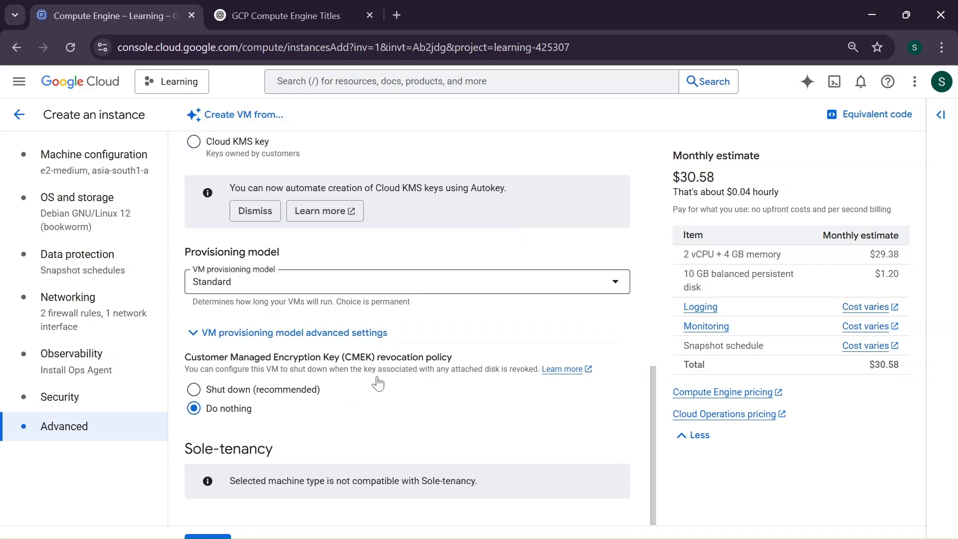
scroll(378, 382, "up", 12)
scroll(380, 383, "down", 9)
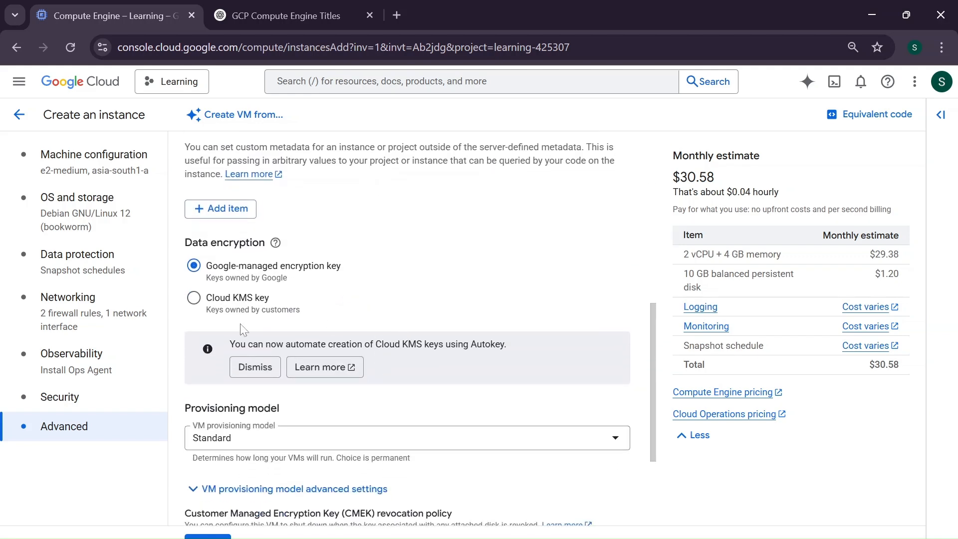
Return to the machine configuration and create the VM instance
left_click(103, 176)
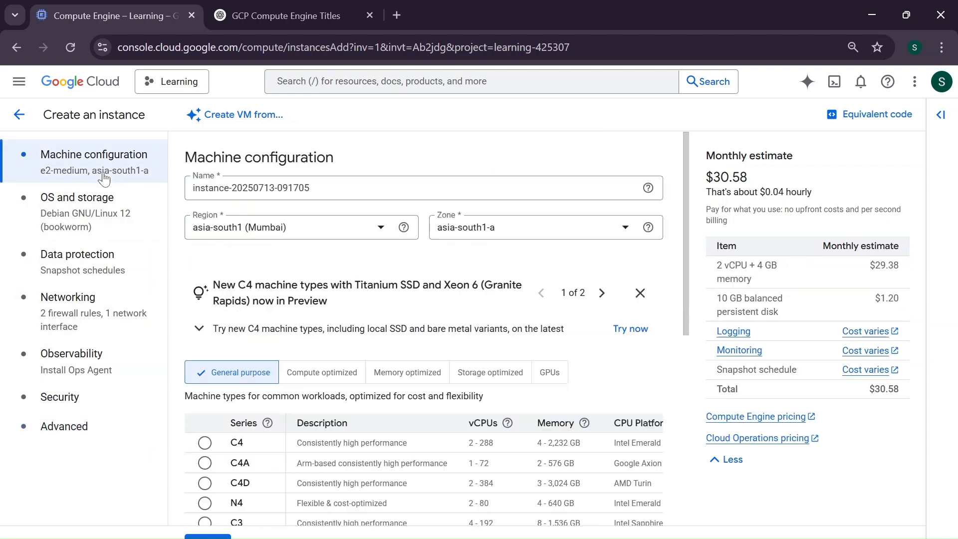
scroll(424, 325, "down", 7)
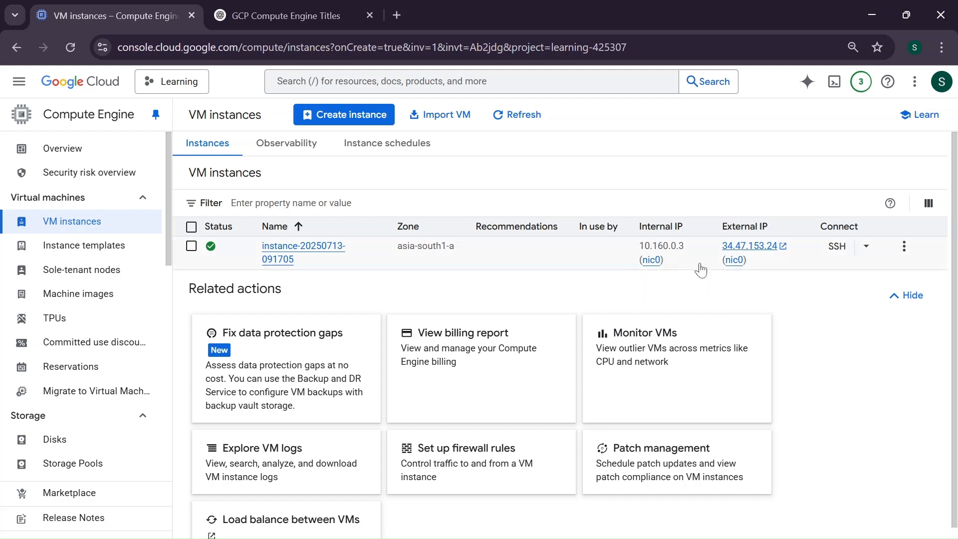
Open an SSH-in-browser session to the new instance and authorize the connection
mouse_move(756, 253)
left_click(839, 253)
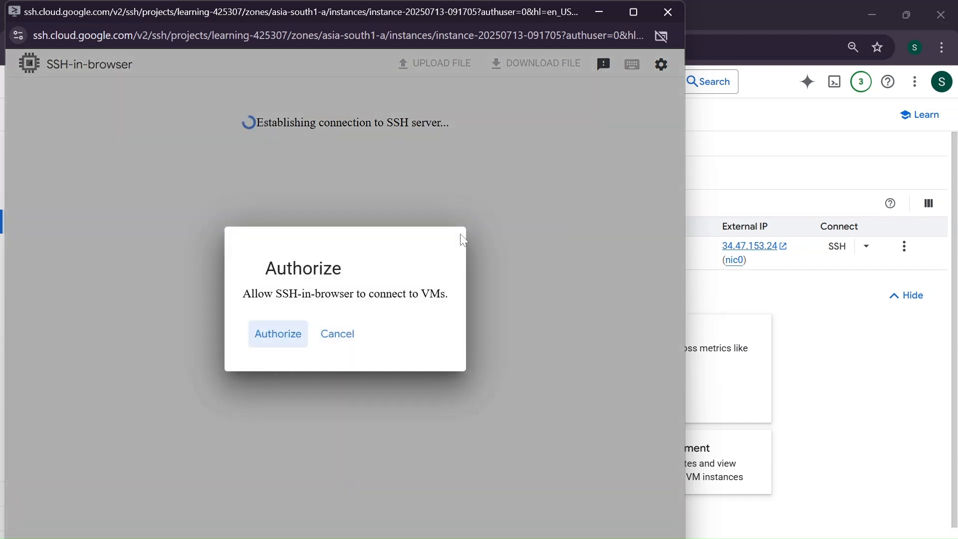
left_click(278, 334)
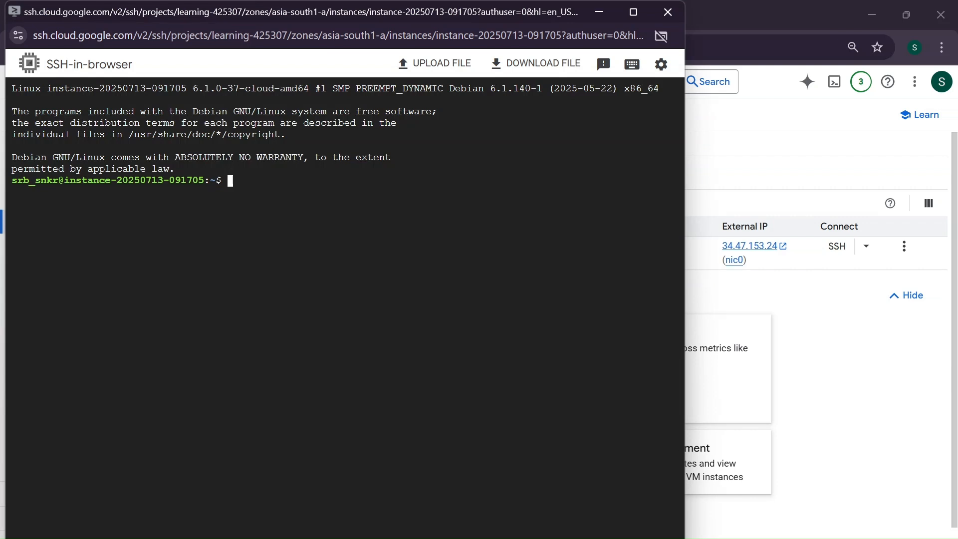
List the home directory and refresh the package lists with sudo apt update
type("ls")
key("Return")
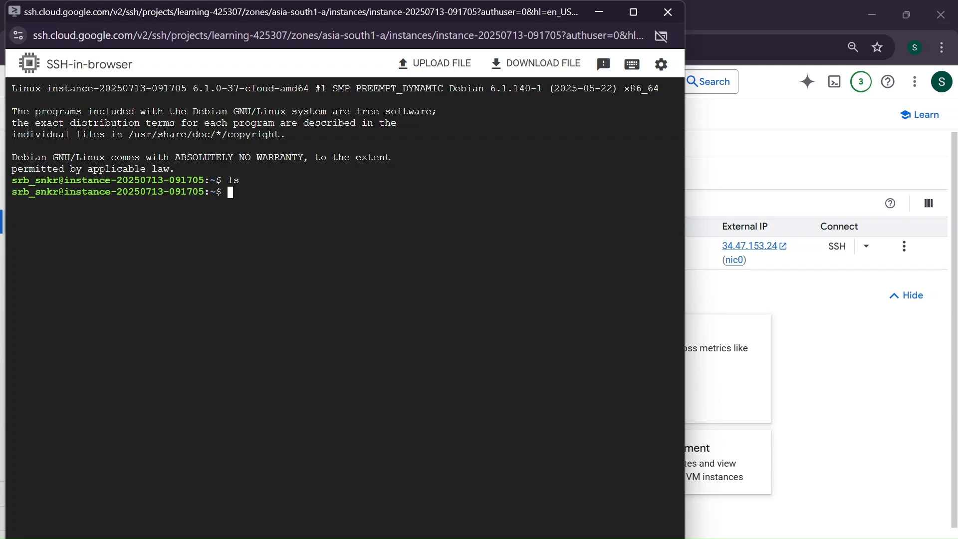
type("sudo apt update")
key("Return")
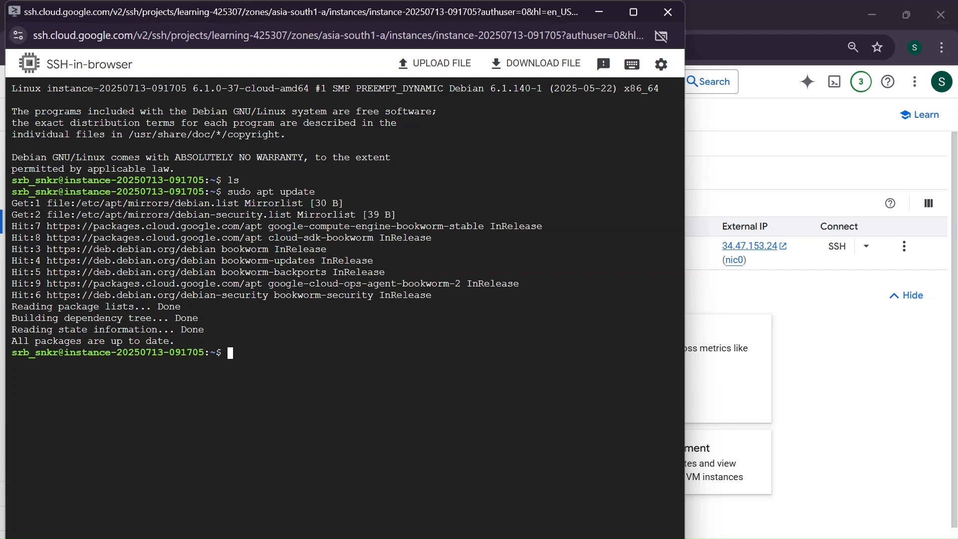
Install apache2 and php with sudo apt install, confirming the installation with Y
type("sudo apt install apache")
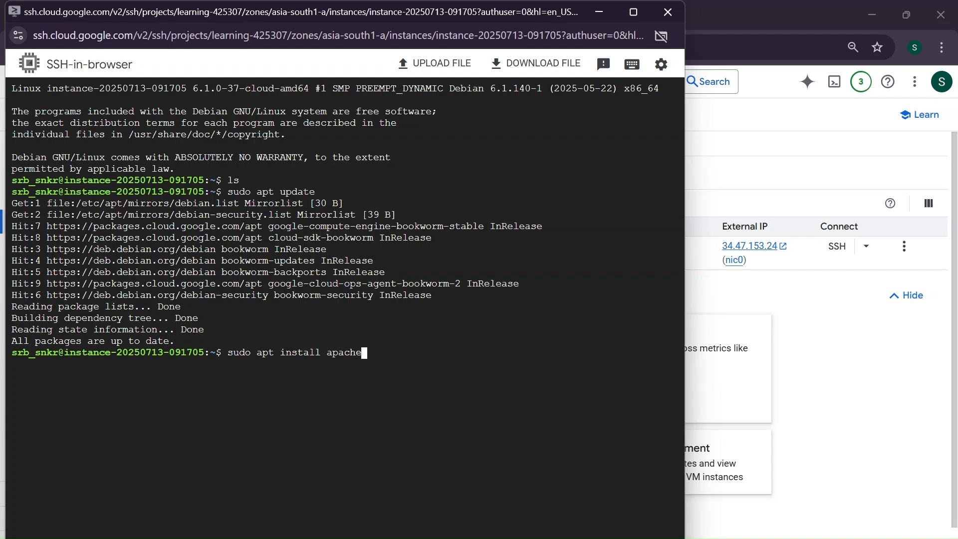
type("2 php")
key("Return")
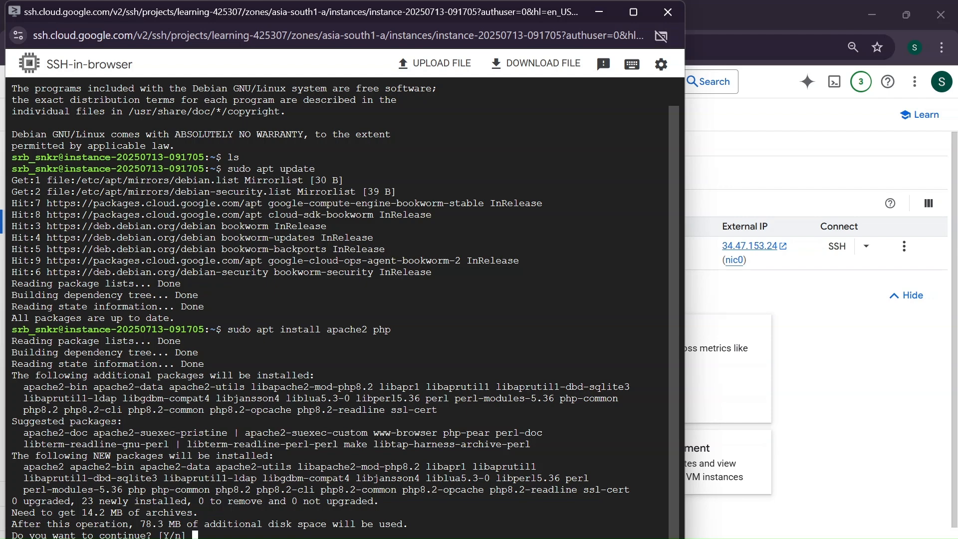
type("Y")
key("Return")
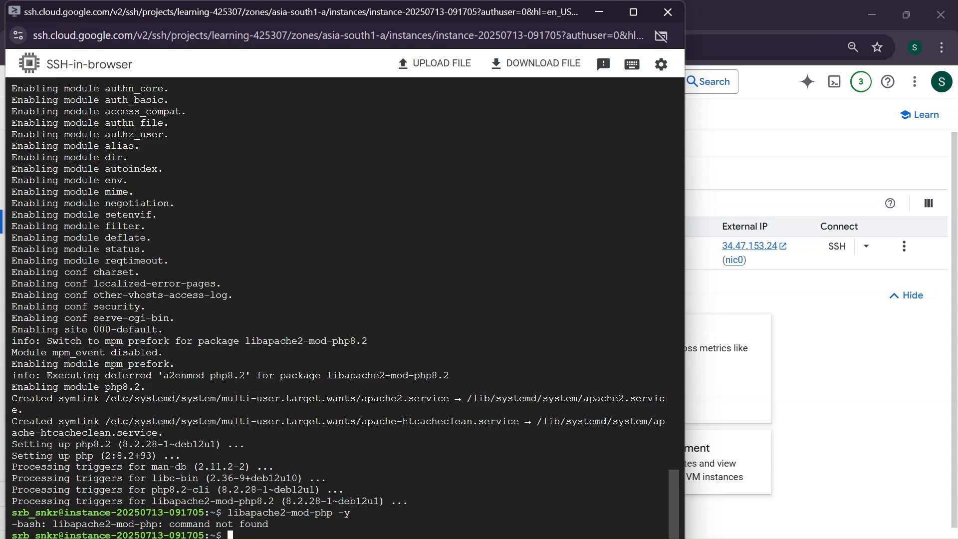
Check the Apache service status with sudo systemctl status apache2
type("sudo systemctlk")
key("BackSpace")
type("stat")
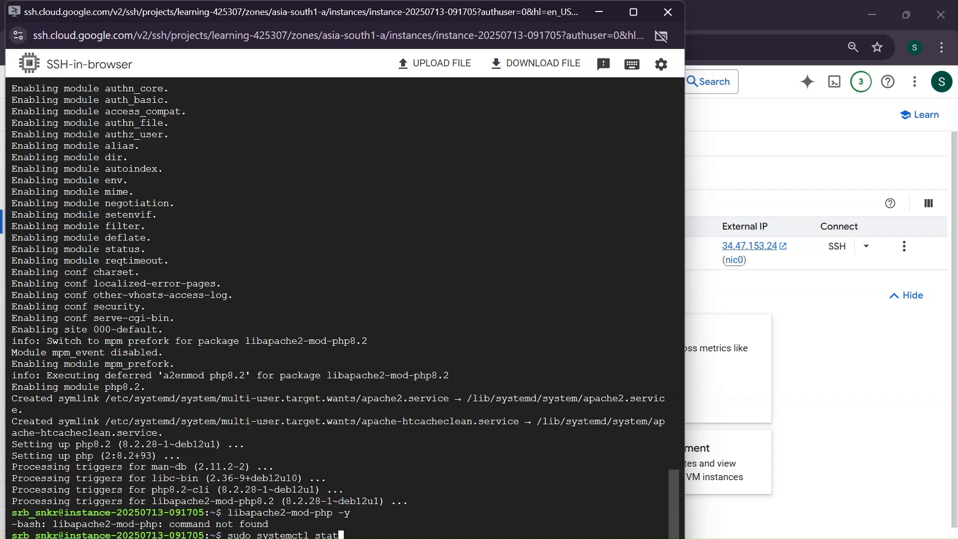
type("us apc")
key("BackSpace")
type("ache2")
key("Return")
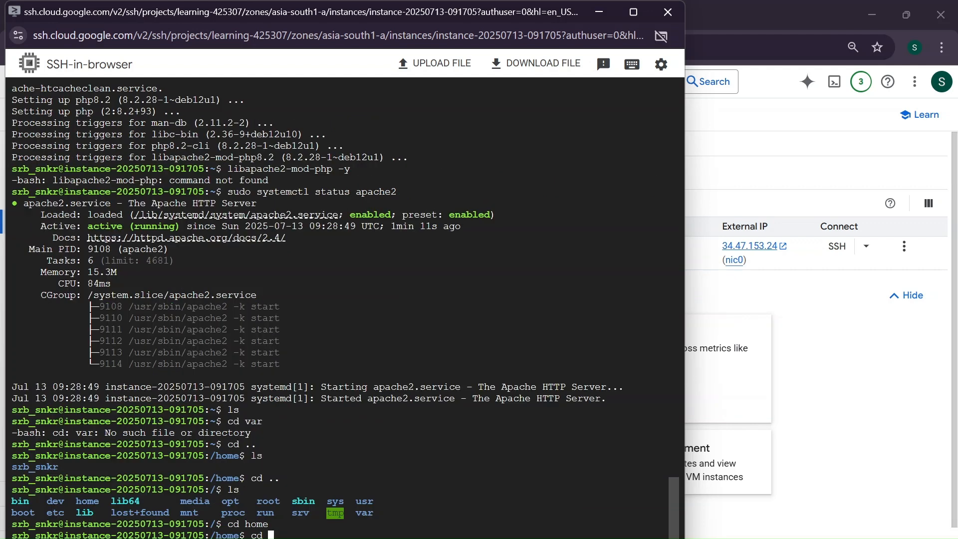
Browse the filesystem directories and return to the user's home directory
type("s")
key("Tab")
key("Return")
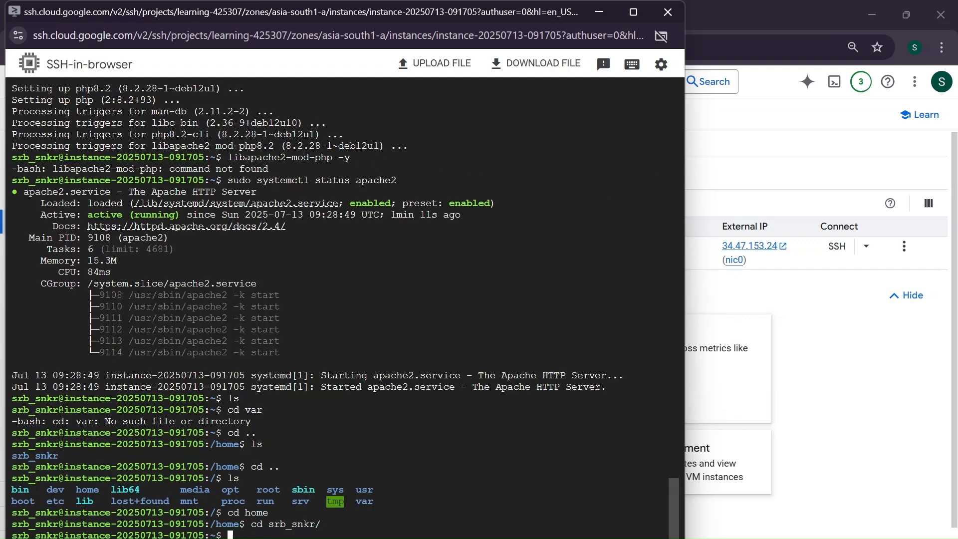
Delete the default page /var/www/html/index.html with sudo rm
type("sudo rm /var/www/html/index.html")
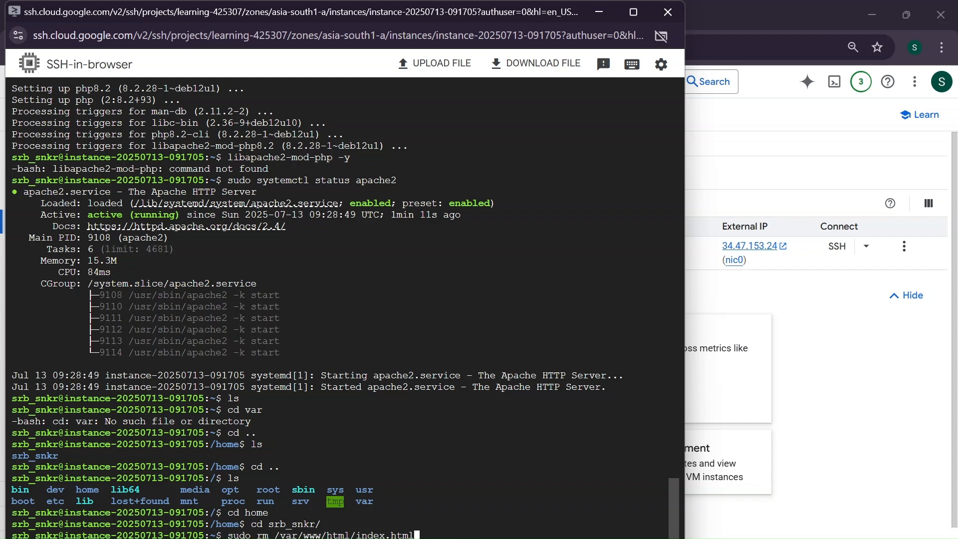
key("Return")
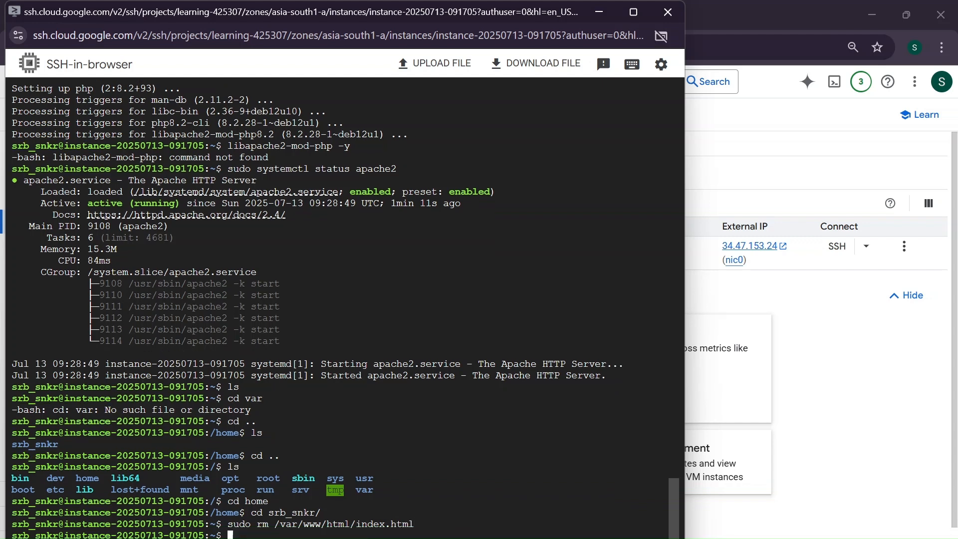
Write <?php echo '<h1>Hello from my GCP VM</h1>'; ?> into /var/www/html/index.php using echo piped to sudo tee
type("eh")
key("BackSpace")
type("cho")
type(" \"")
type("<")
type("?php")
type(" echo ")
type("\"\"")
key("Left")
key("Right")
key("BackSpace")
key("BackSpace")
type("''")
key("Left")
type("<h1><")
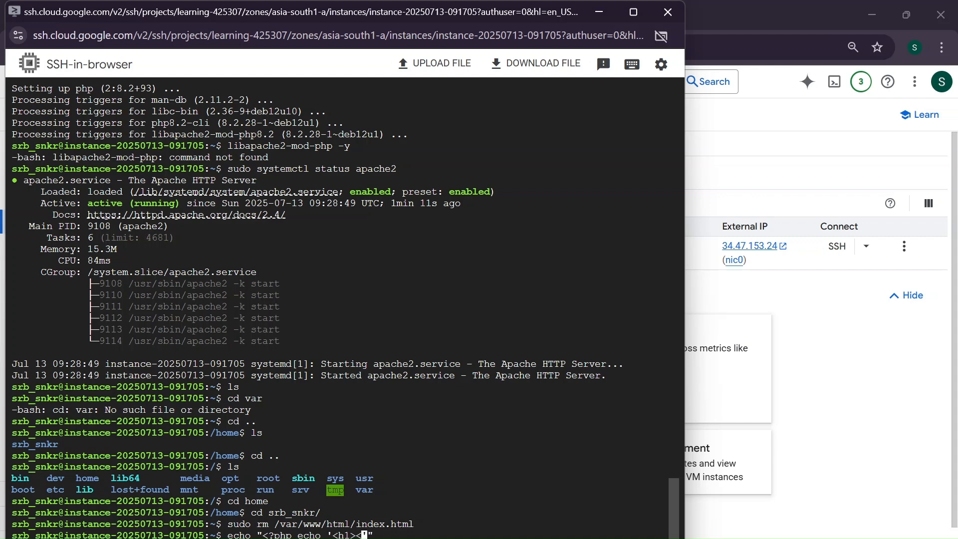
key("BackSpace")
type("Heelo")
key("BackSpace")
key("BackSpace")
key("BackSpace")
key("BackSpace")
type("llo from my GCP ")
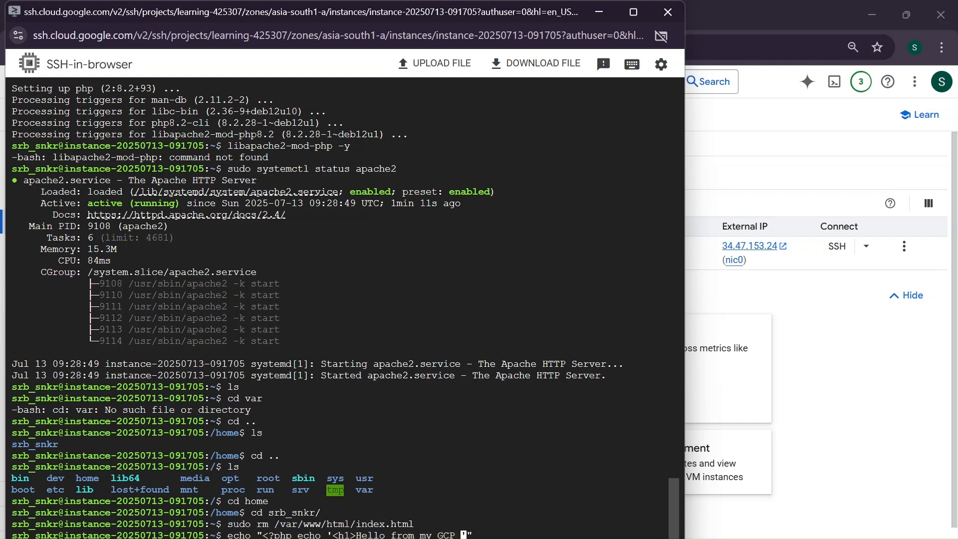
type("VM")
key("Right")
type("</")
key("BackSpace")
key("BackSpace")
type("<")
key("BackSpace")
key("BackSpace")
type("</h1>'; ?>")
key("Right")
type("| suo")
key("BackSpace")
type("do tee /var")
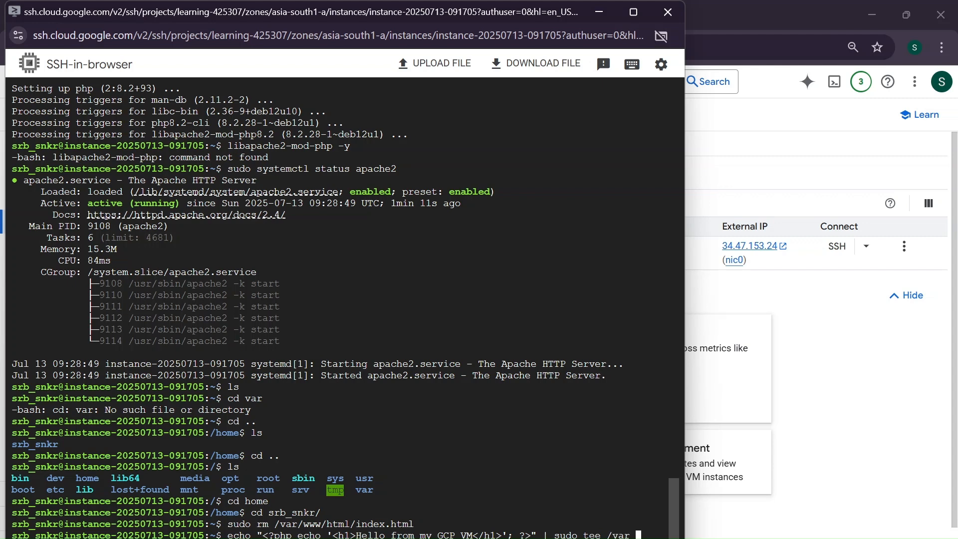
key("BackSpace")
type("/www/html")
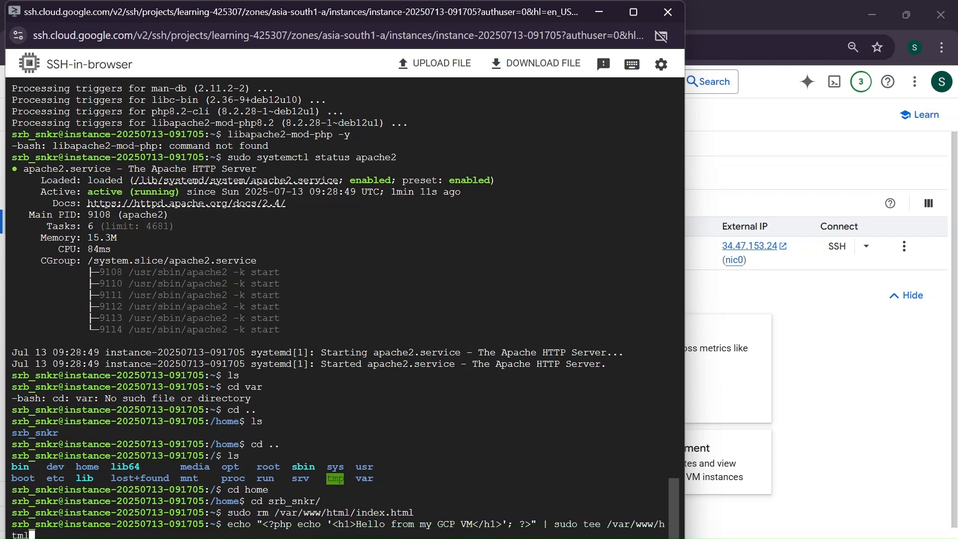
type("/index.php")
key("Return")
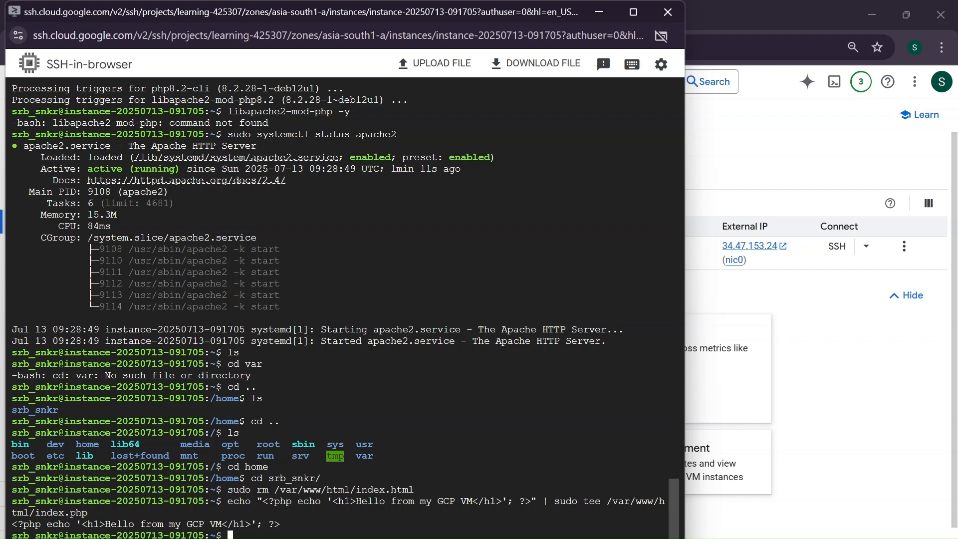
Open the instance's external IP address in a new browser tab and reload the page
left_click(779, 137)
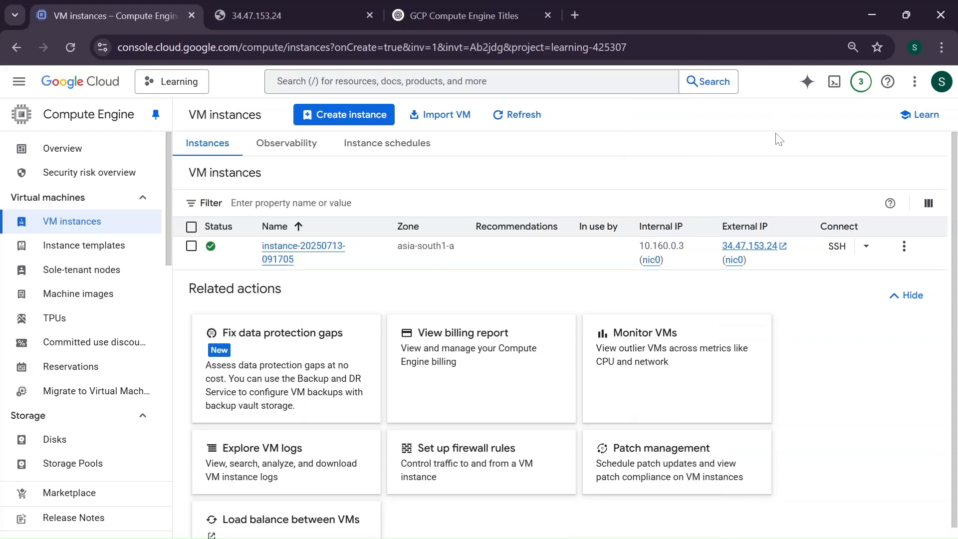
left_click(269, 7)
left_click(69, 46)
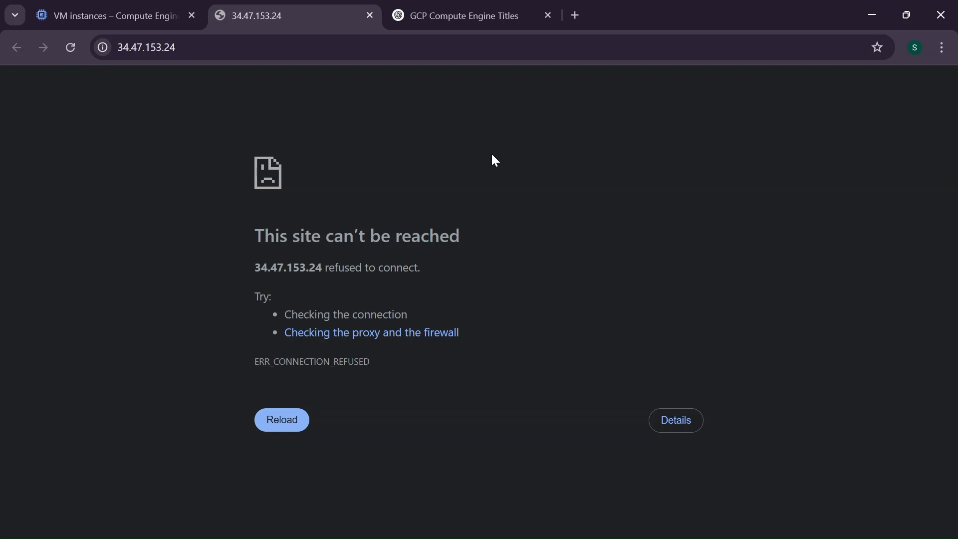
key("F5")
Return to the VM instances list, open the instance's details, and start editing the instance
left_click(181, 7)
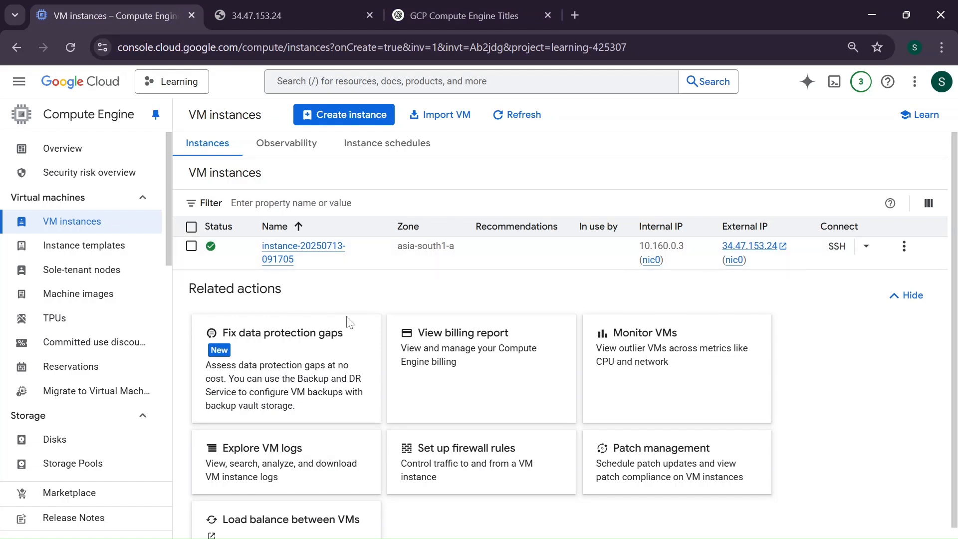
left_click(282, 258)
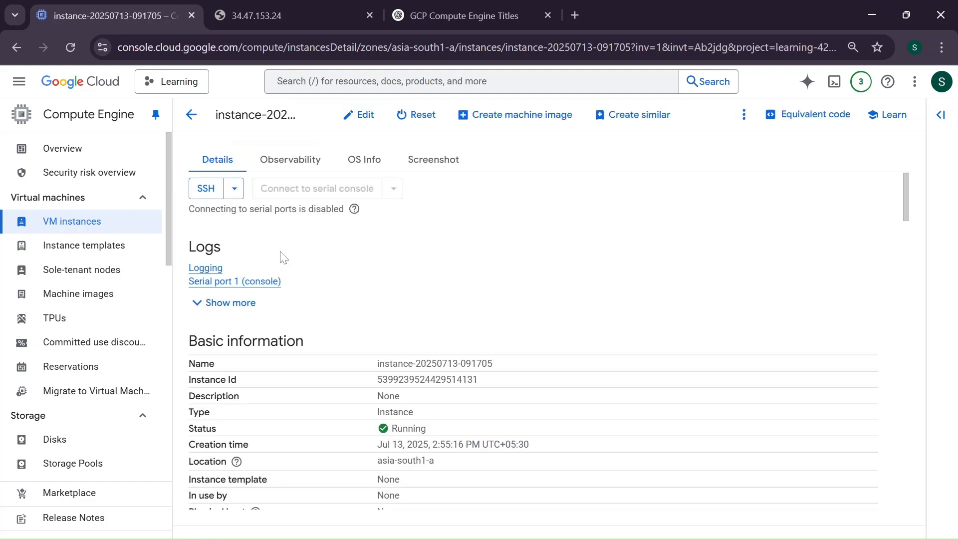
left_click(356, 115)
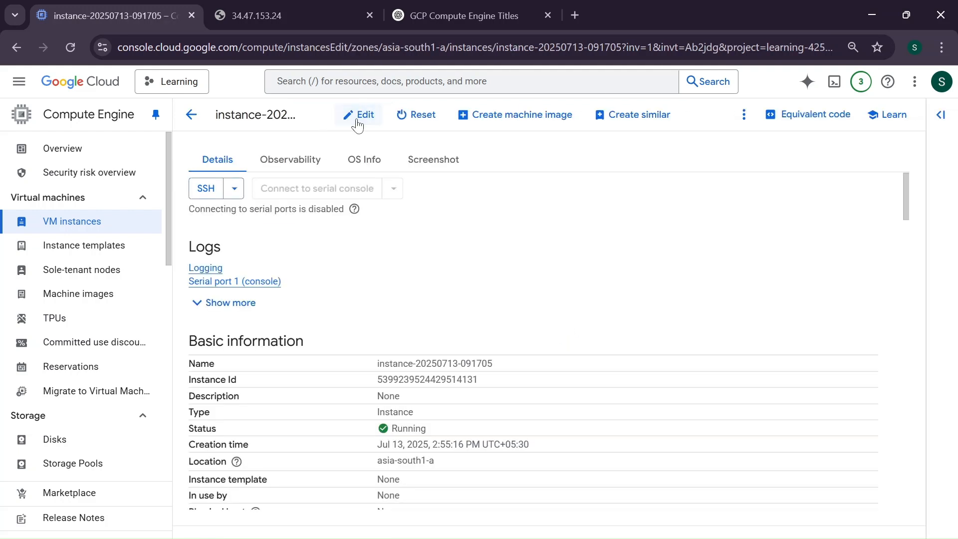
Review the instance's edit settings, including networking, firewall options and network tags
scroll(385, 415, "down", 9)
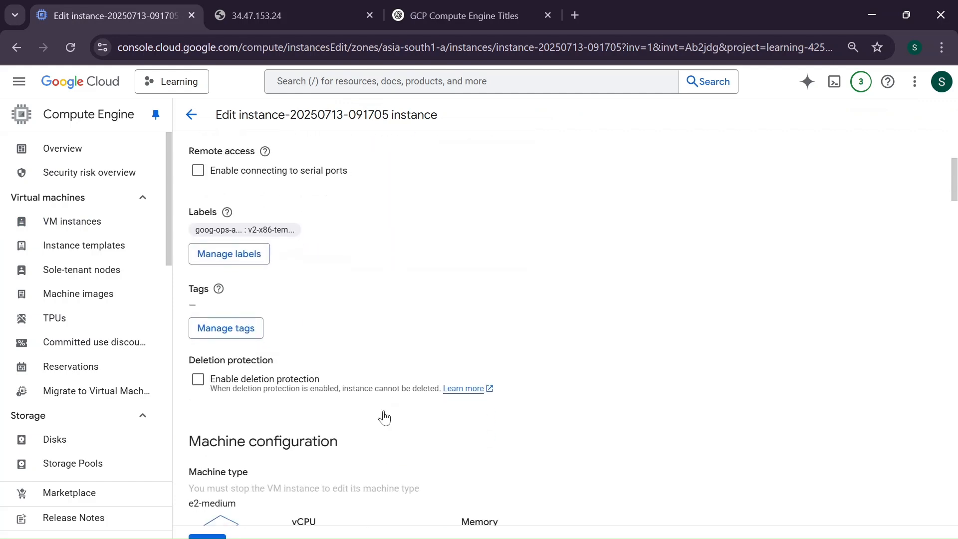
scroll(384, 413, "down", 15)
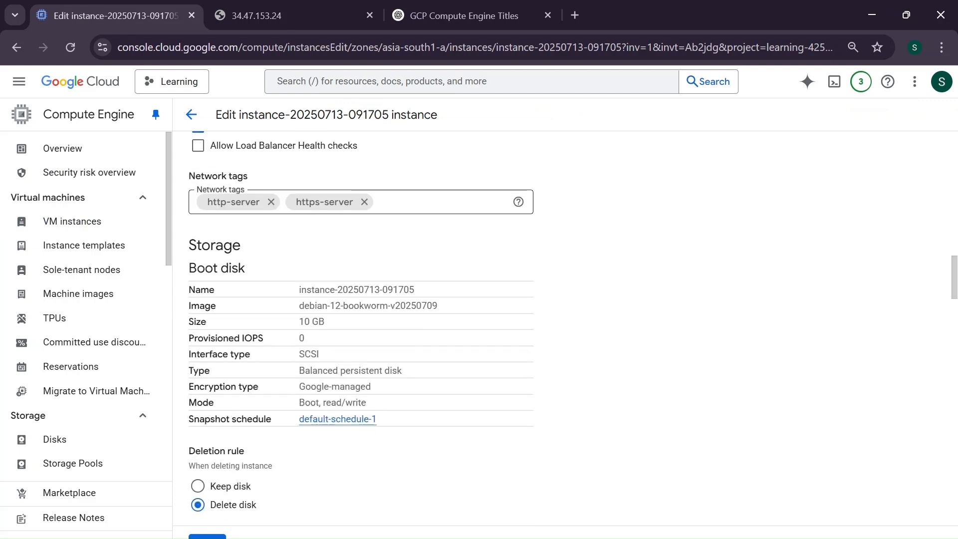
scroll(387, 417, "down", 10)
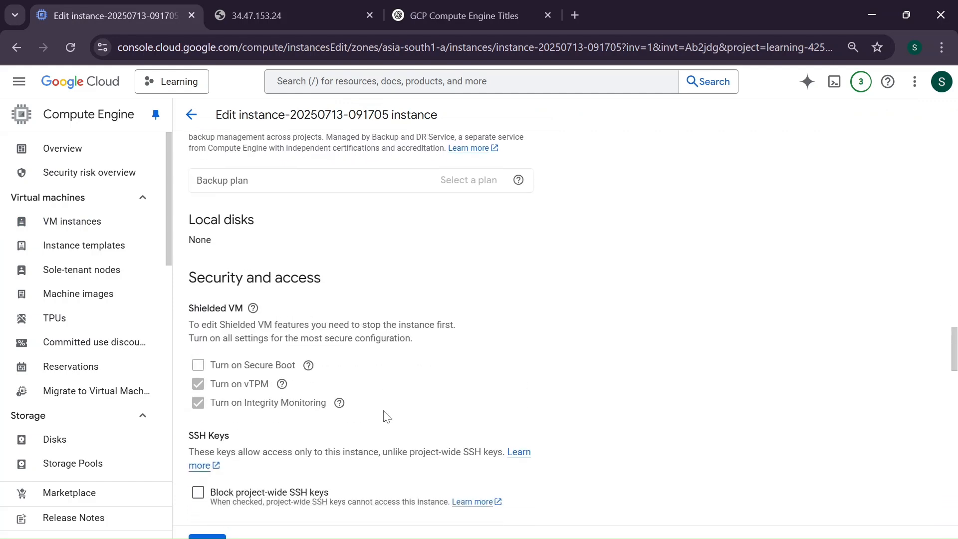
scroll(388, 417, "down", 10)
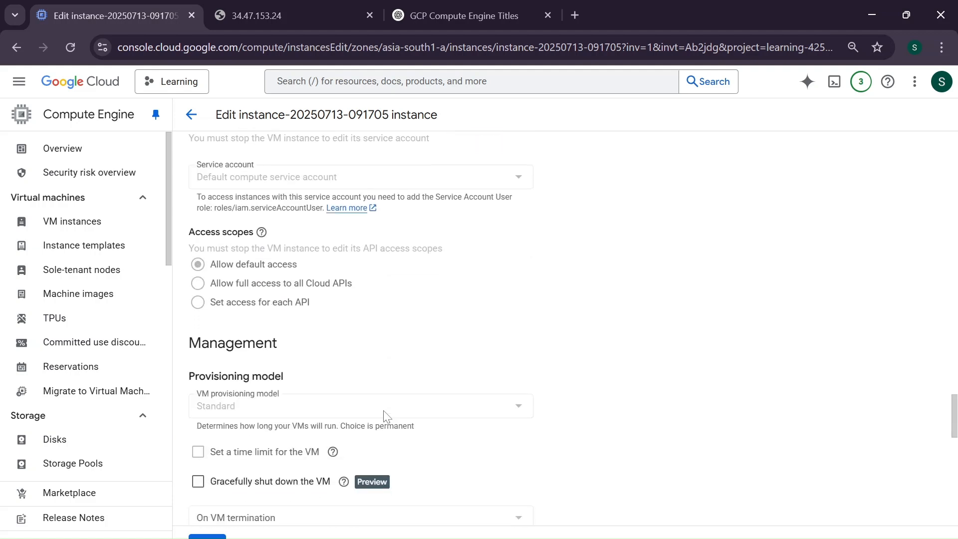
scroll(387, 418, "down", 1)
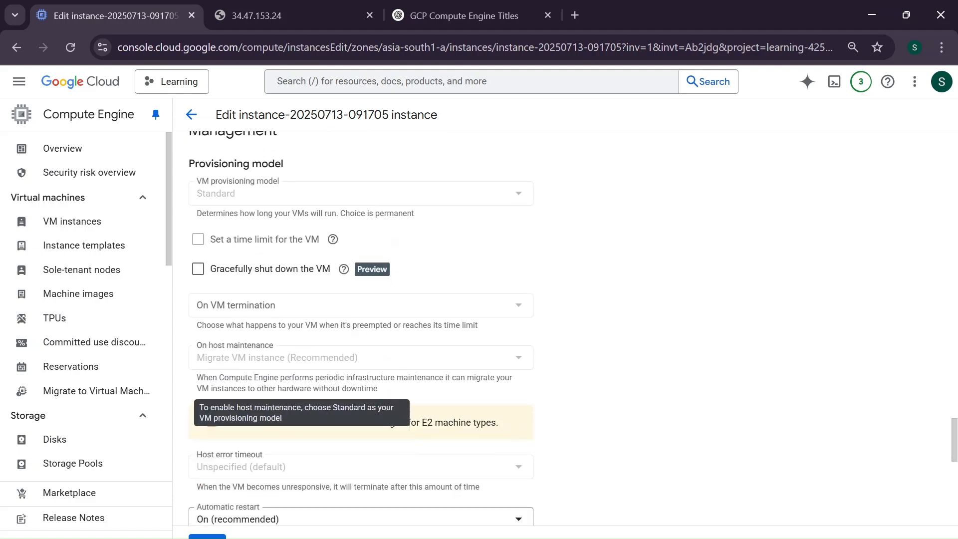
scroll(669, 433, "down", 9)
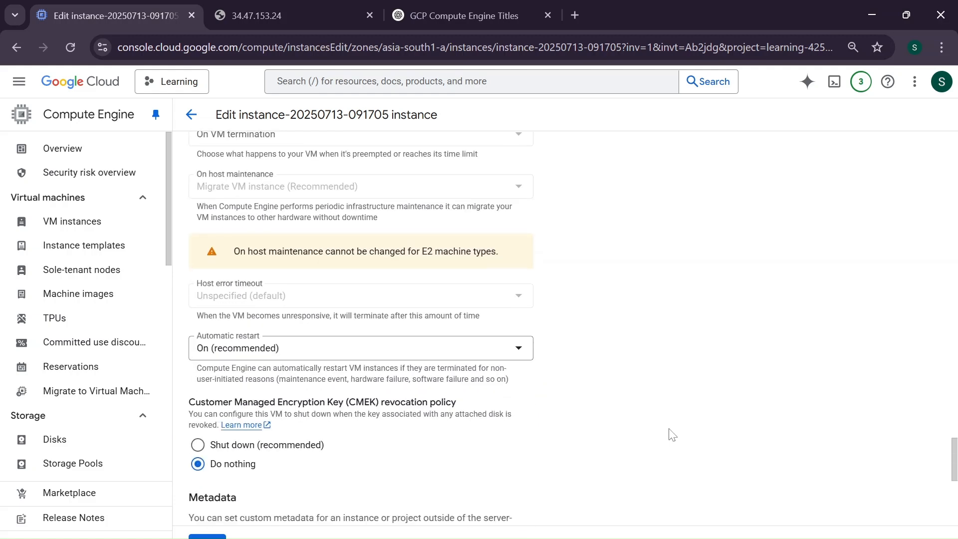
scroll(673, 435, "down", 3)
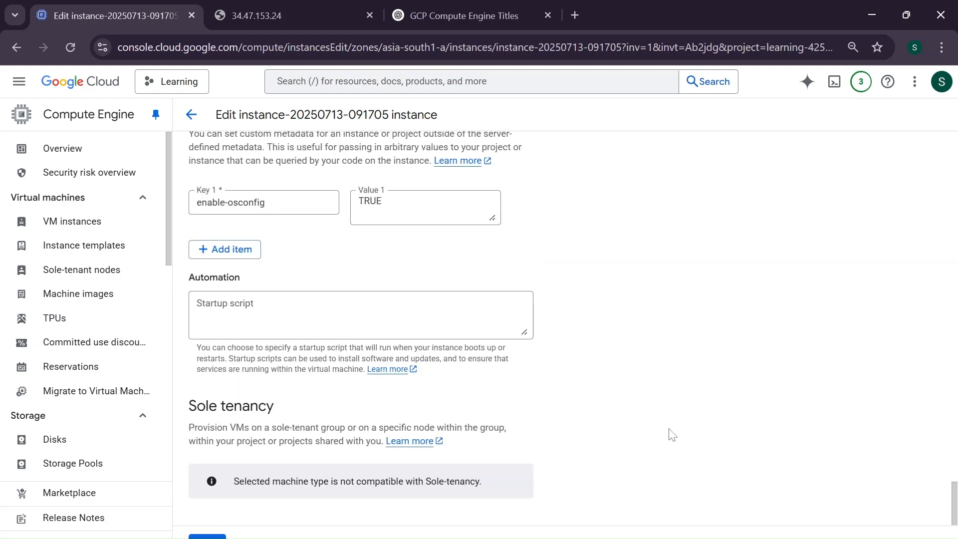
scroll(672, 434, "up", 12)
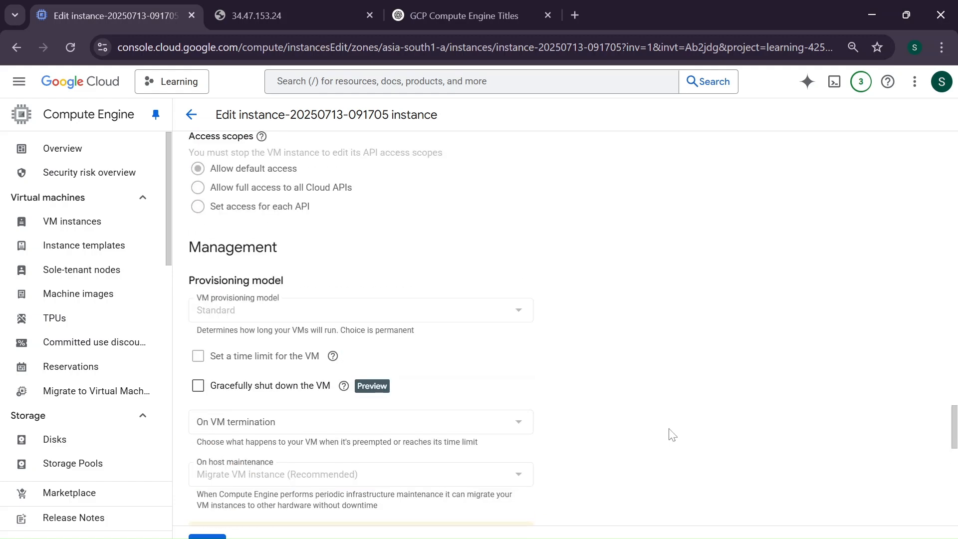
scroll(673, 435, "up", 3)
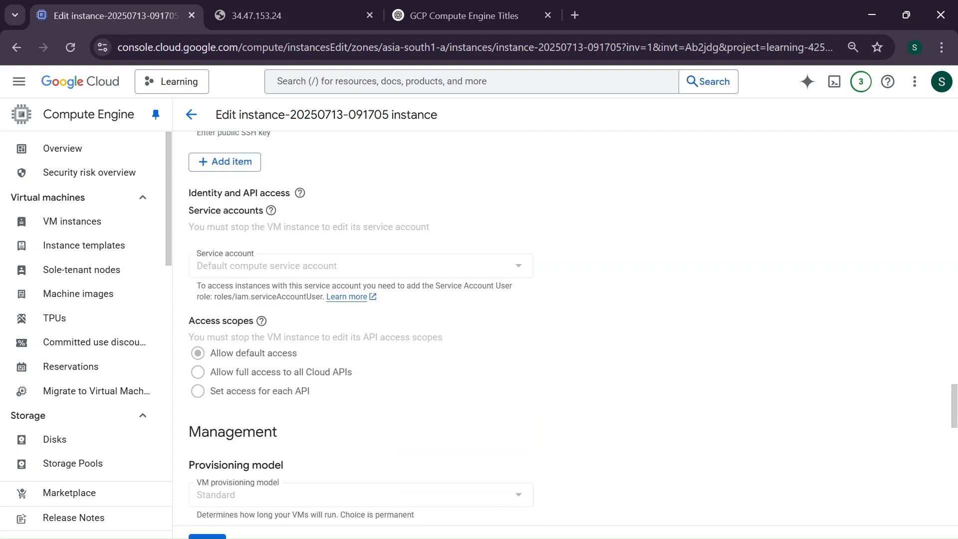
scroll(572, 298, "up", 5)
scroll(571, 298, "up", 3)
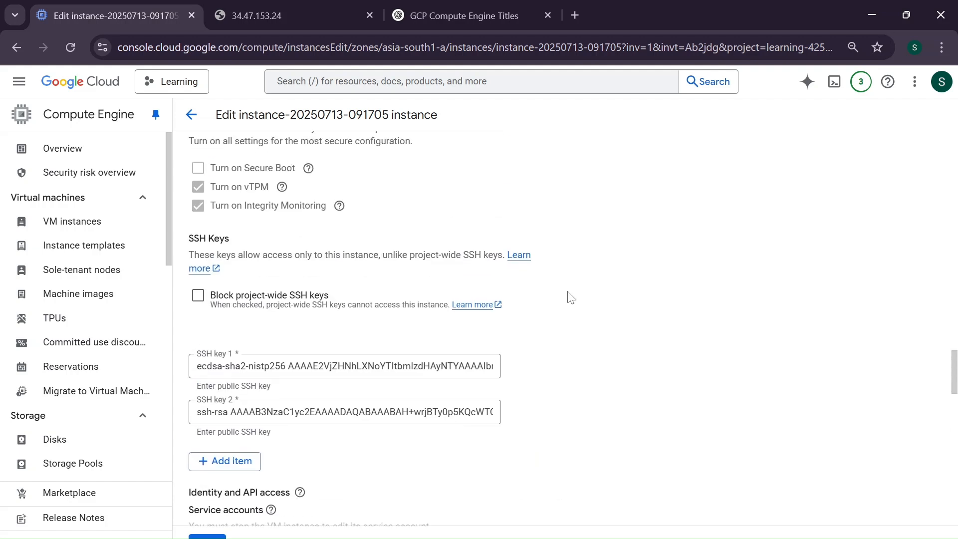
scroll(572, 298, "up", 8)
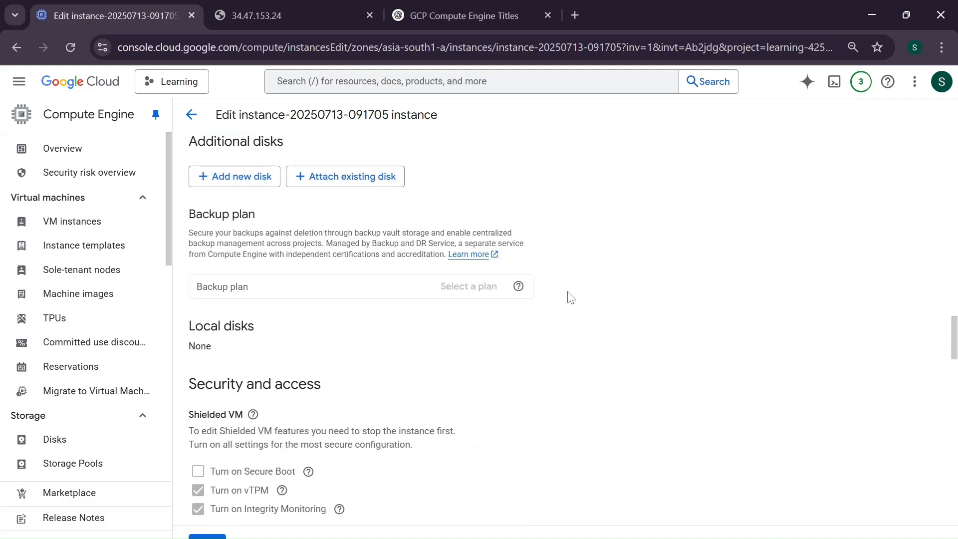
scroll(572, 298, "up", 1)
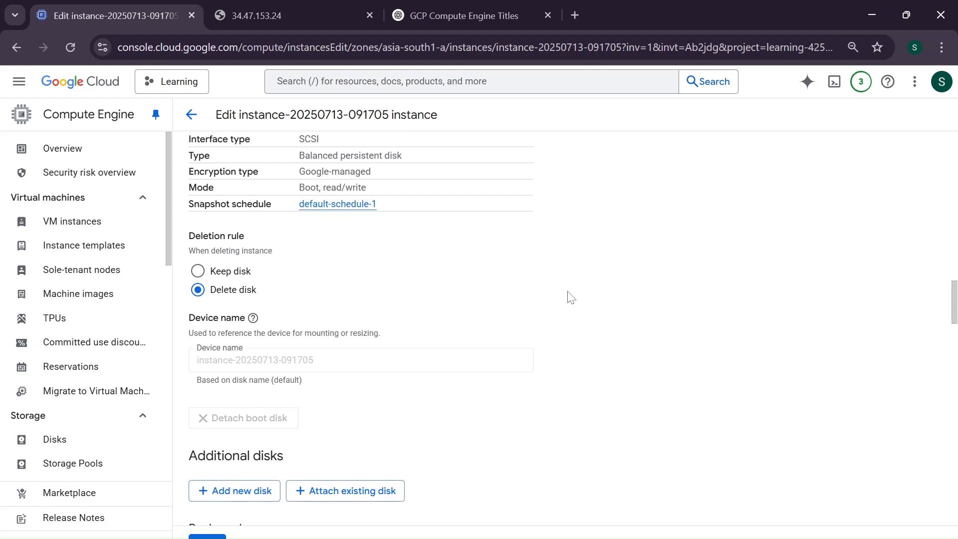
scroll(571, 298, "up", 8)
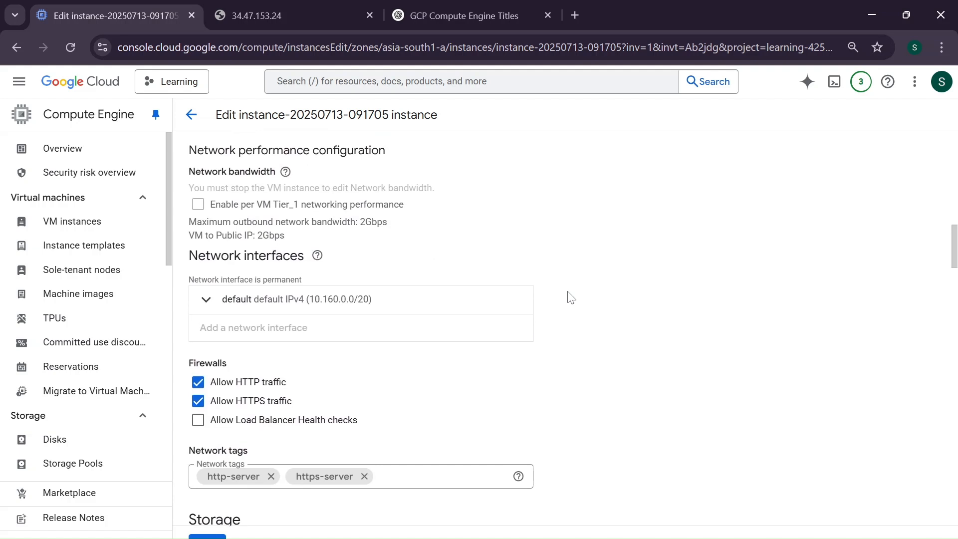
scroll(572, 298, "up", 3)
scroll(572, 298, "up", 1)
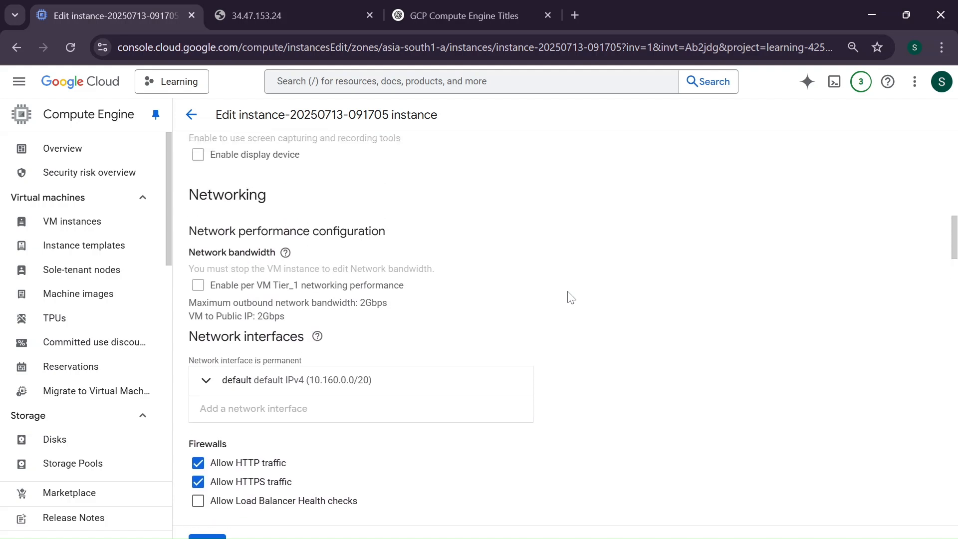
scroll(571, 298, "up", 7)
scroll(571, 298, "up", 5)
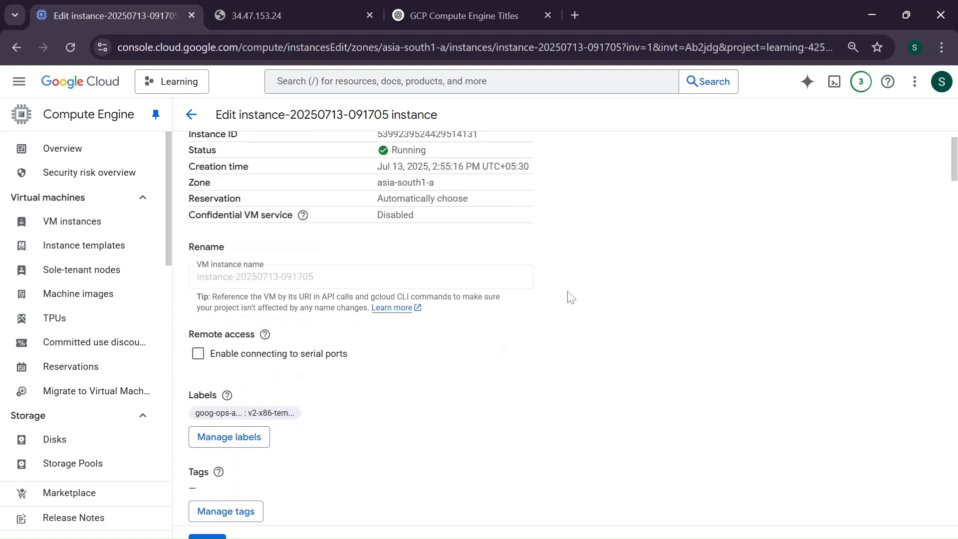
scroll(571, 298, "up", 1)
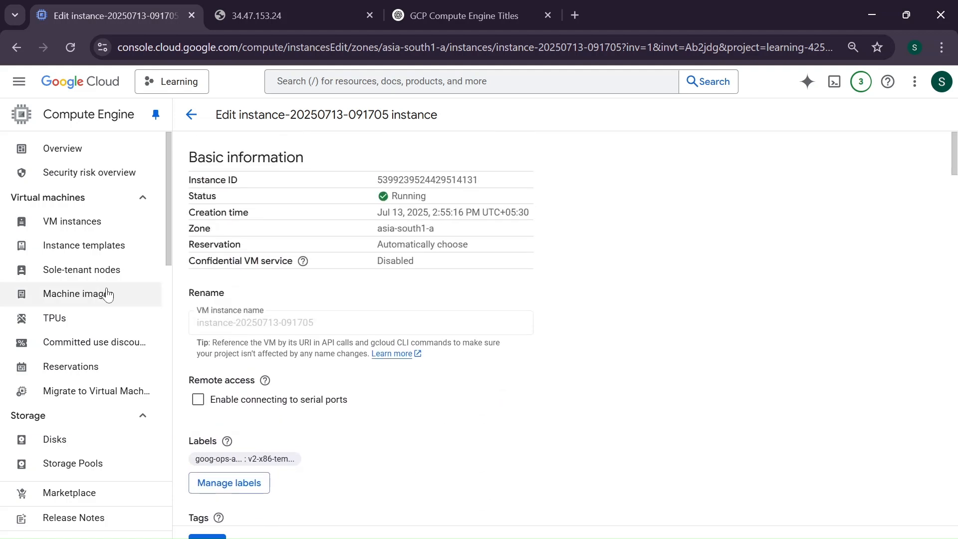
scroll(108, 294, "down", 5)
scroll(107, 294, "down", 6)
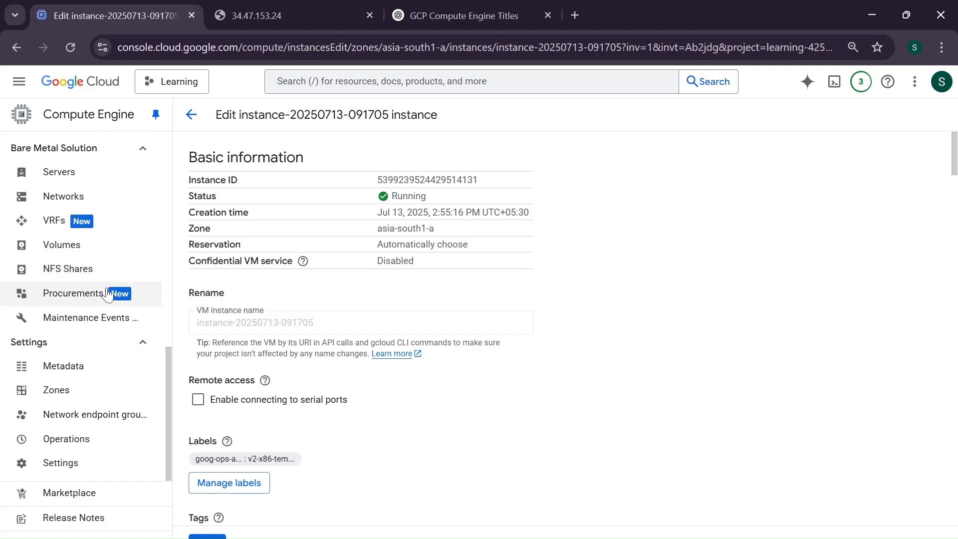
scroll(107, 294, "up", 12)
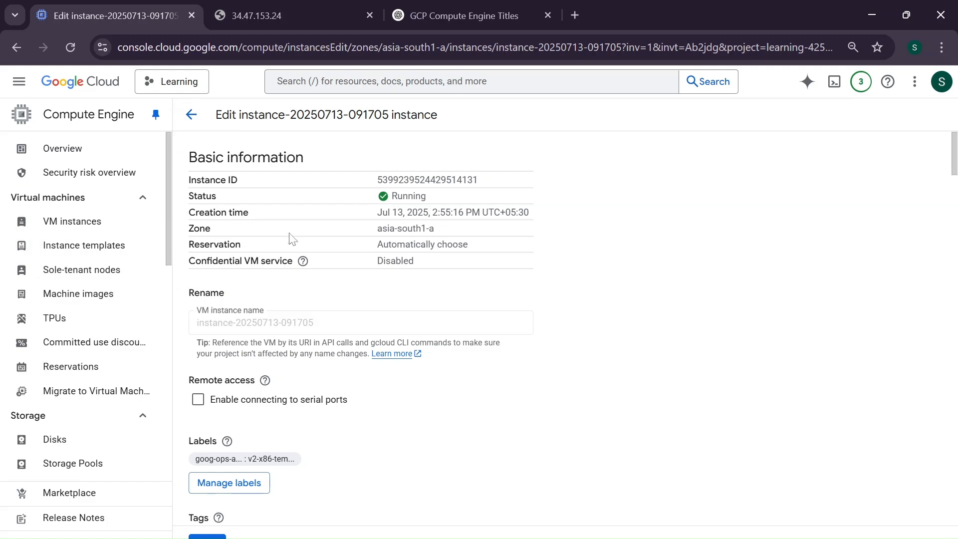
Search the console for vpc and open the VPC networks page
left_click(368, 74)
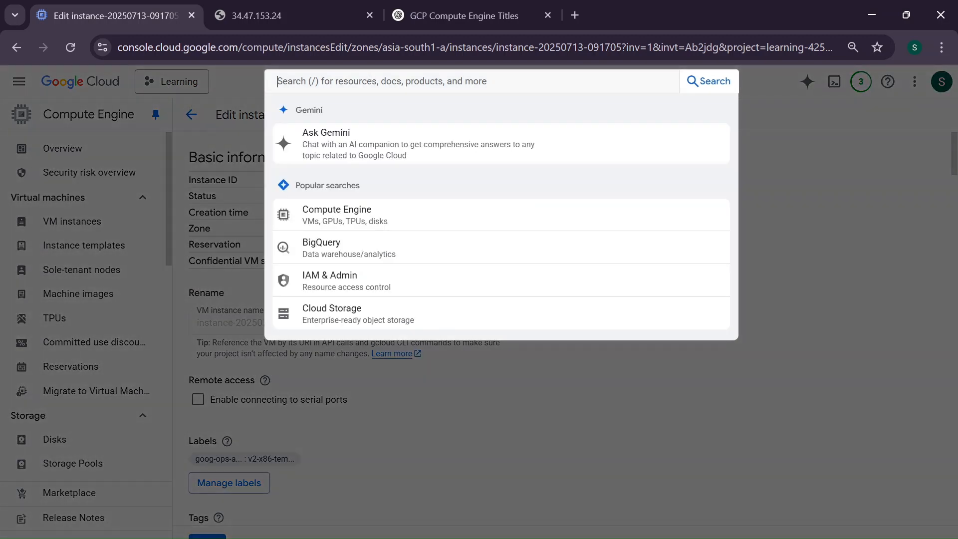
type("vpc")
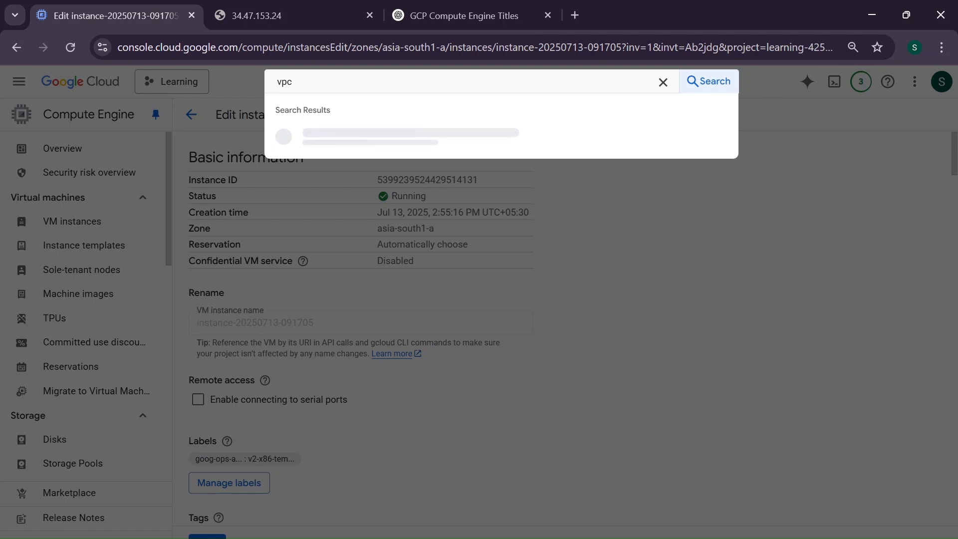
key("Down")
key("Down")
key("Down")
key("Down")
key("Up")
key("Return")
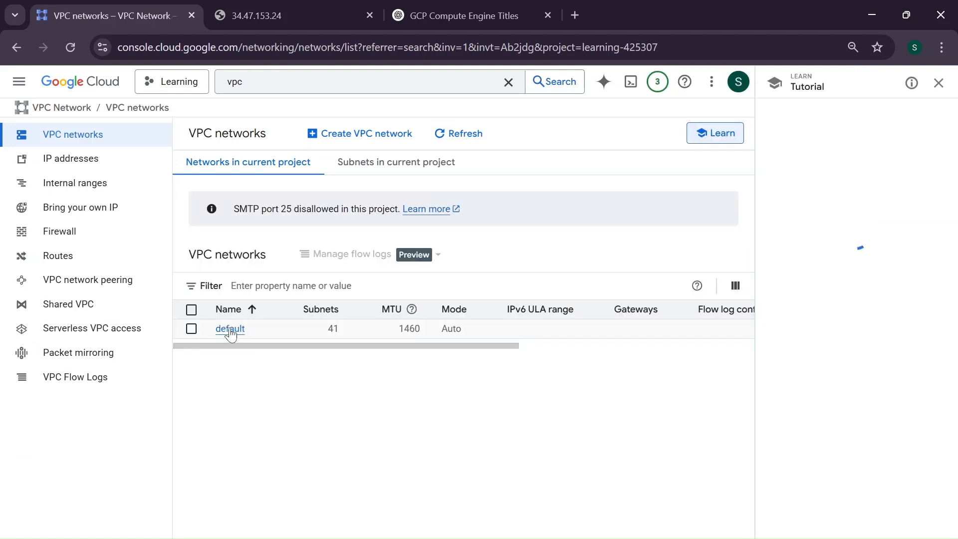
Open the default network's firewall rules and expand the vpc-firewall-rules group
left_click(230, 330)
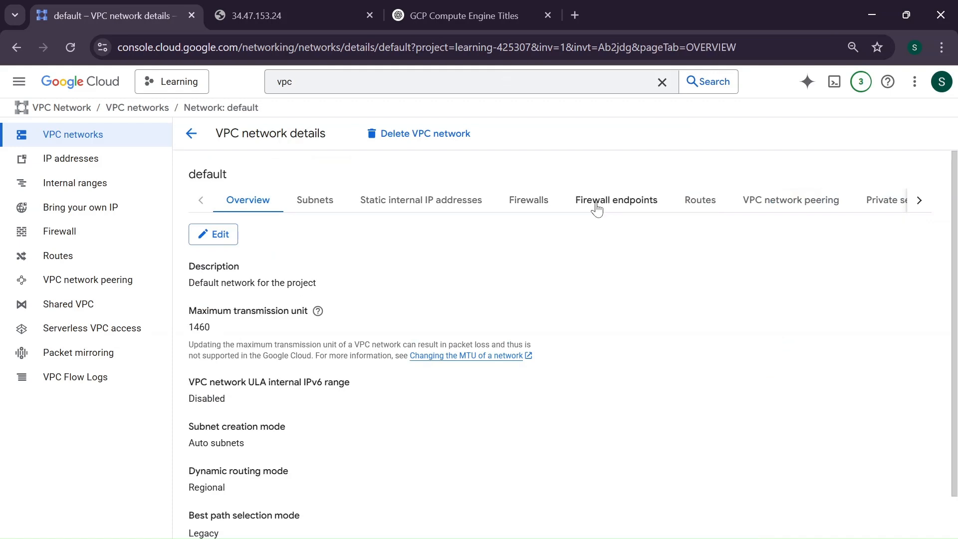
left_click(527, 201)
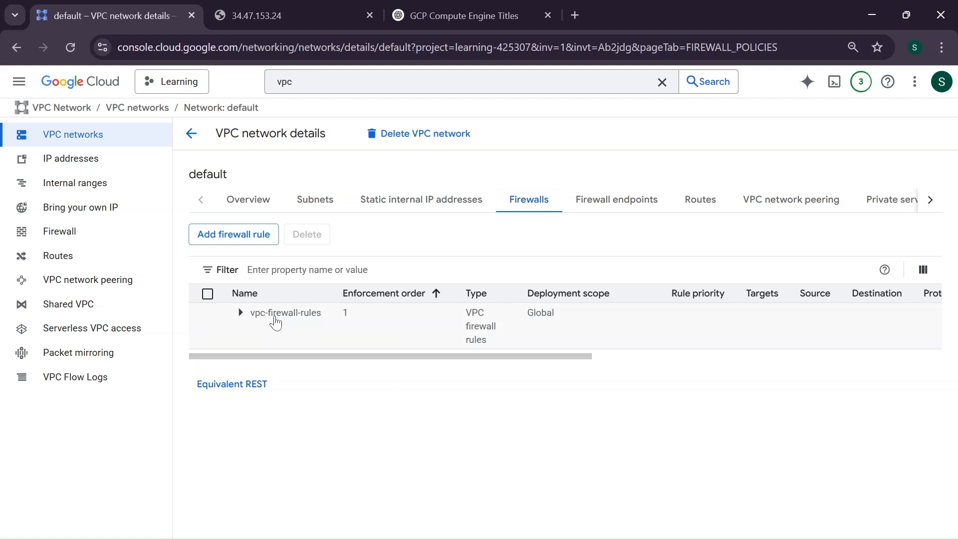
scroll(319, 332, "right", 5)
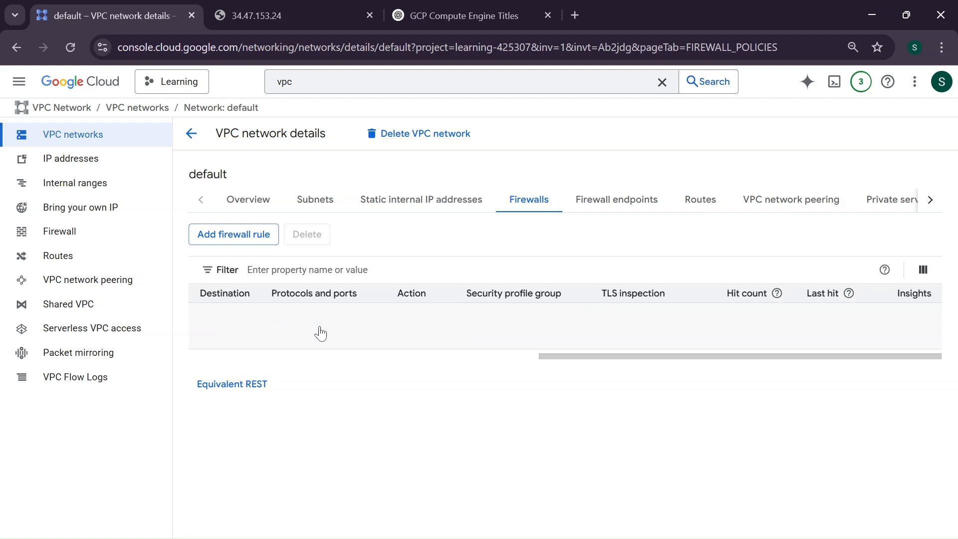
left_click_drag(816, 353, 466, 353)
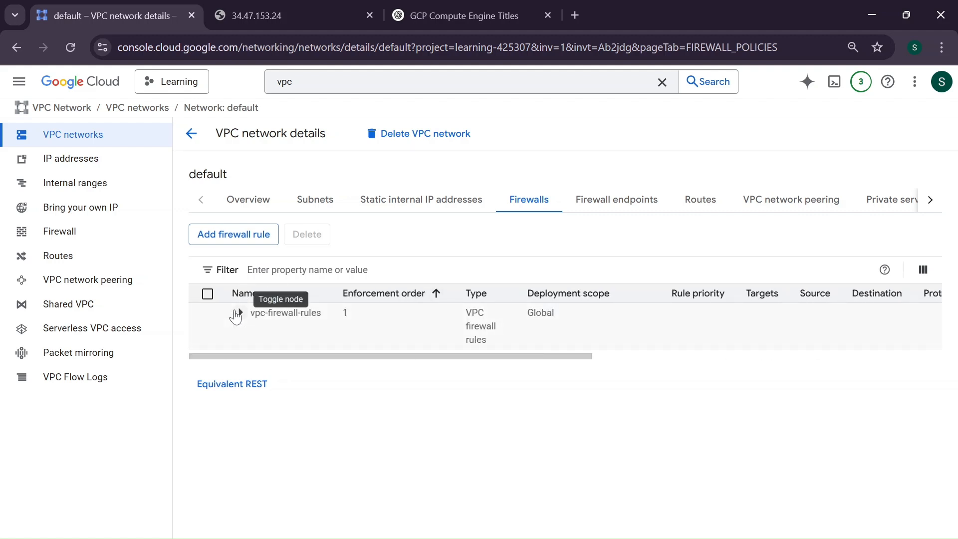
left_click(240, 313)
Examine the firewall rules' protocols and ports, then open the default-allow-http rule to review its details
scroll(383, 410, "down", 3)
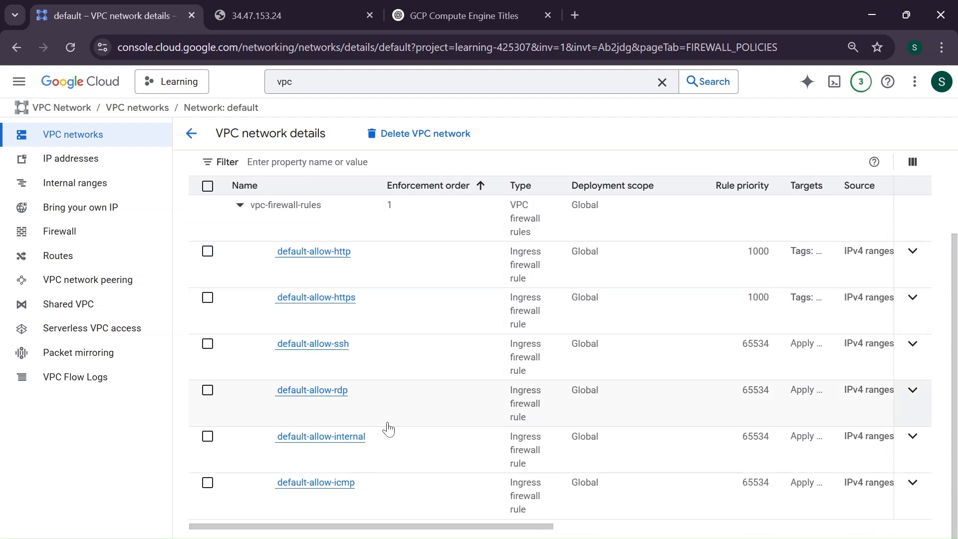
scroll(389, 429, "up", 1)
scroll(529, 300, "right", 3)
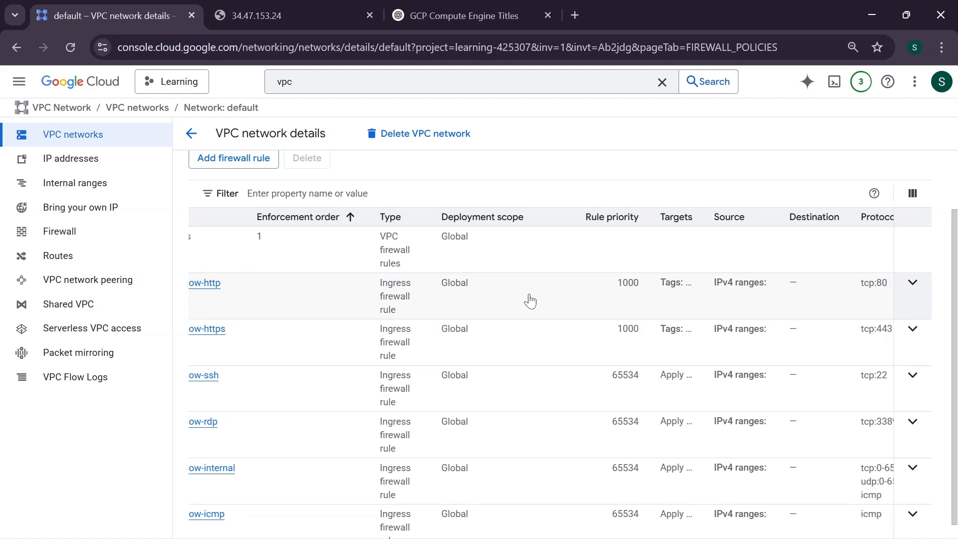
scroll(531, 301, "right", 5)
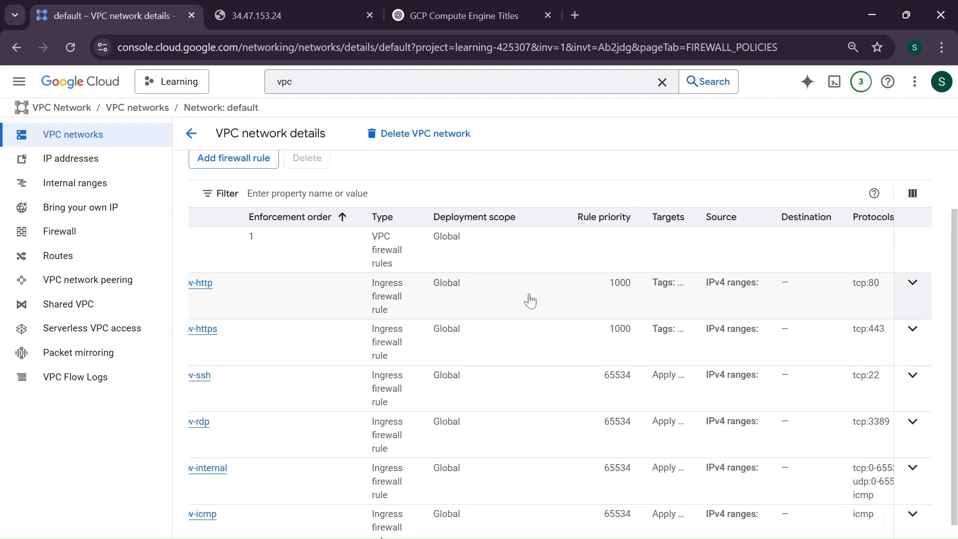
scroll(529, 299, "right", 3)
scroll(528, 299, "left", 10)
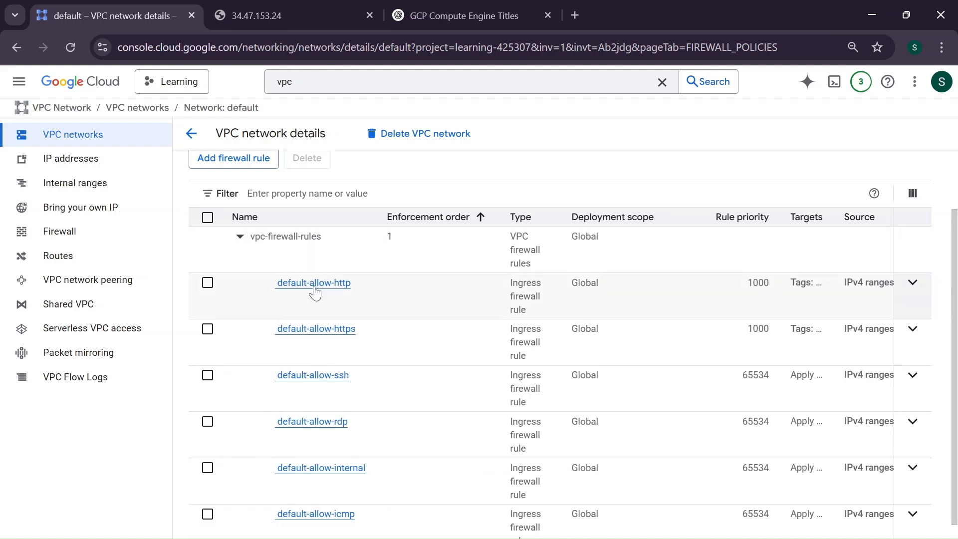
left_click(315, 284)
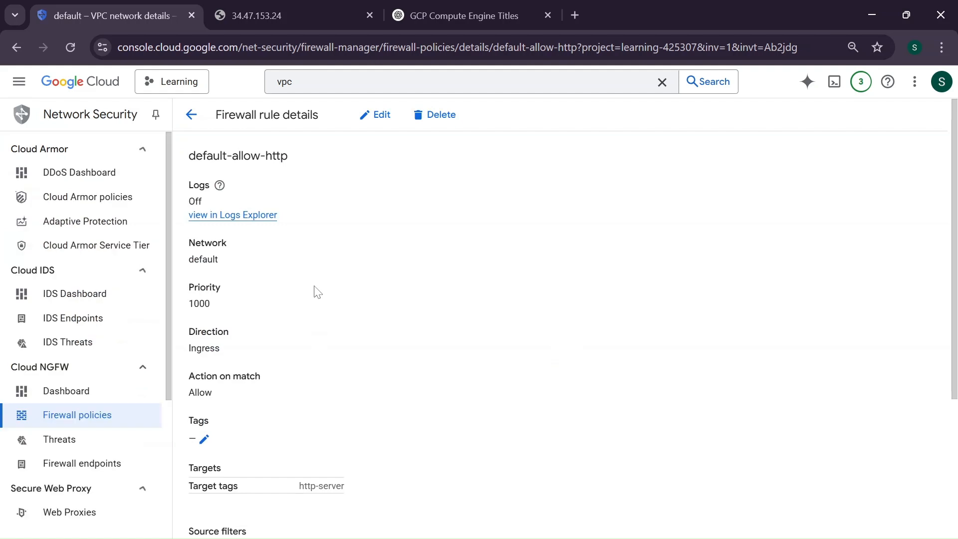
scroll(317, 292, "down", 3)
scroll(317, 292, "down", 1)
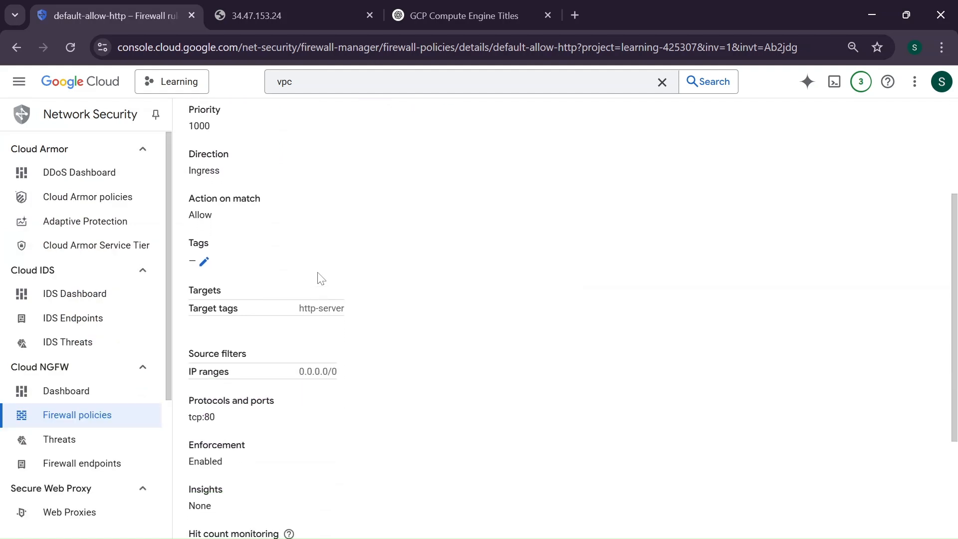
scroll(320, 277, "down", 5)
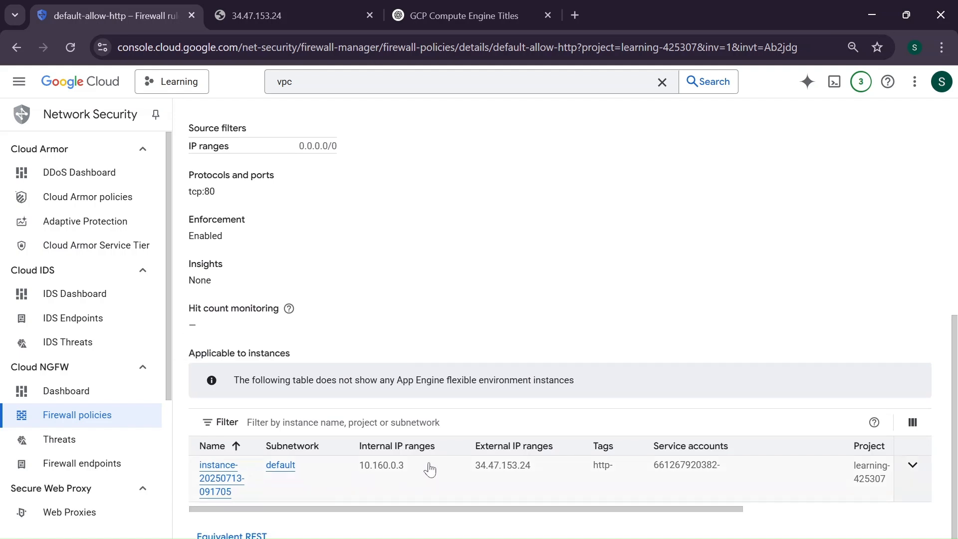
Open the network interface details of the instance listed under the rule's applicable instances and highlight its external IP address
scroll(429, 468, "right", 3)
scroll(429, 469, "right", 3)
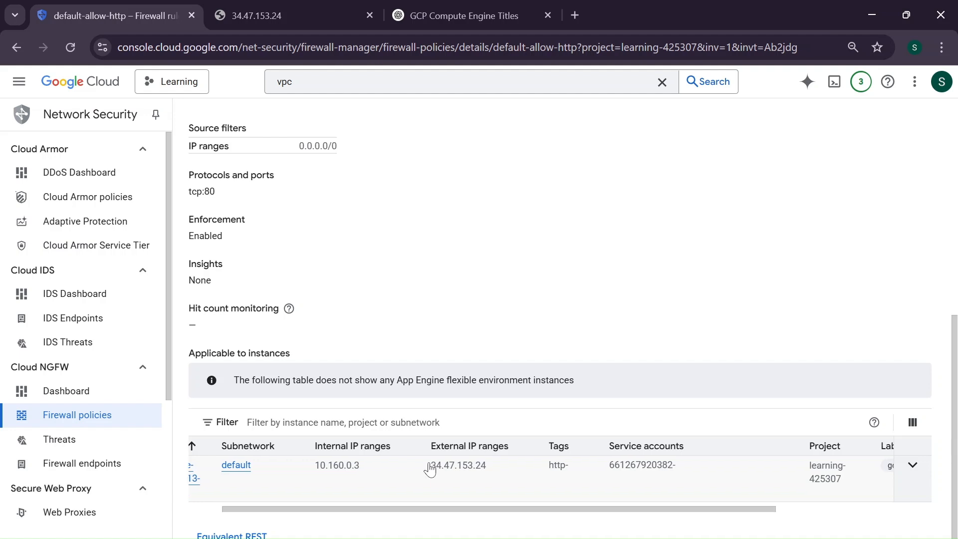
scroll(429, 469, "right", 5)
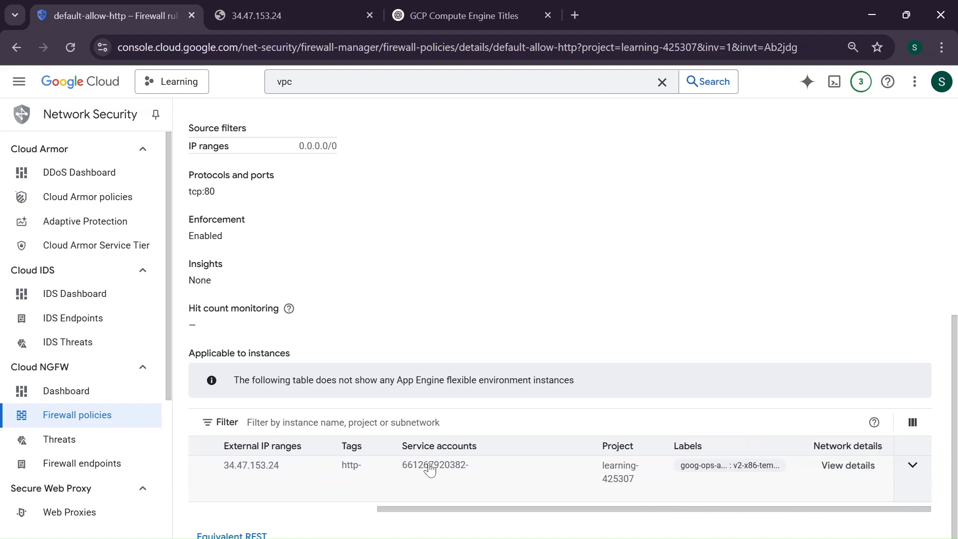
left_click(849, 465)
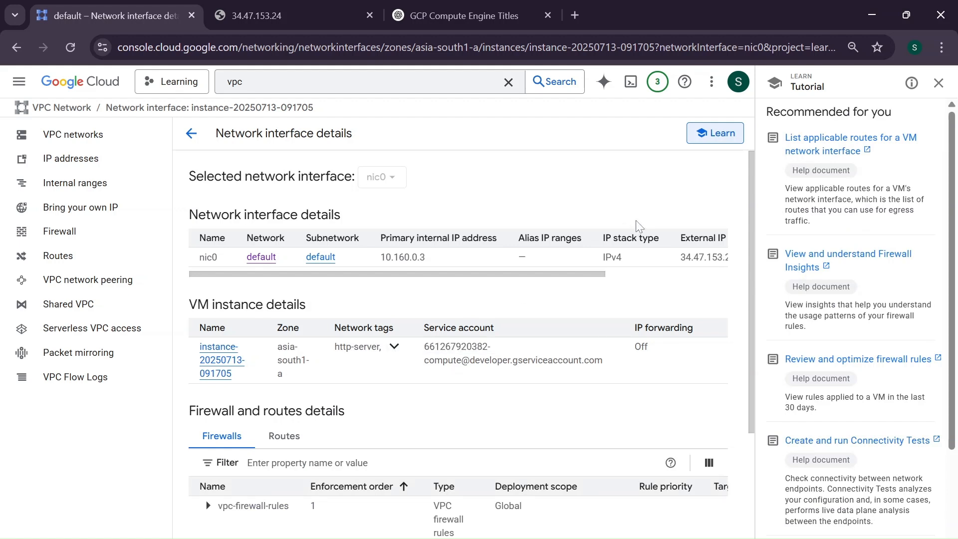
scroll(674, 257, "right", 3)
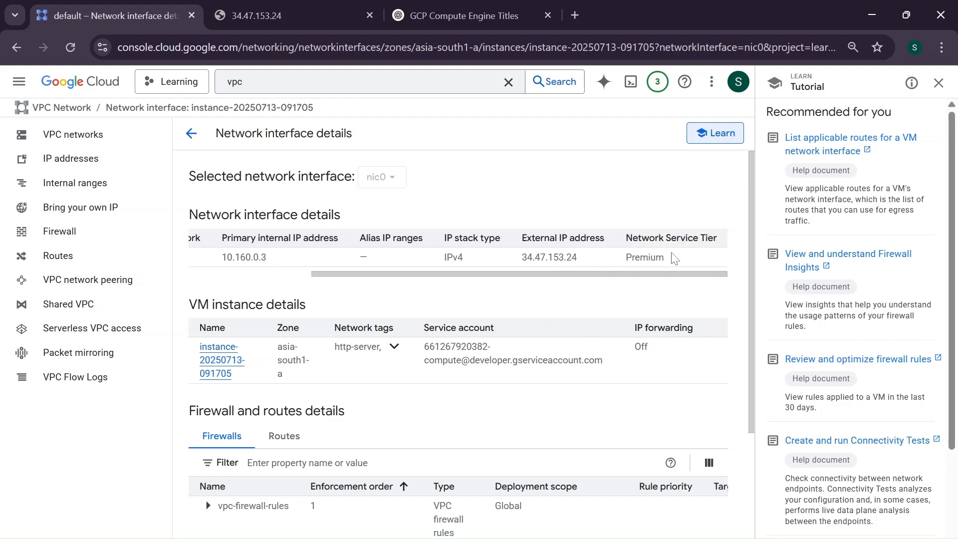
scroll(674, 258, "left", 2)
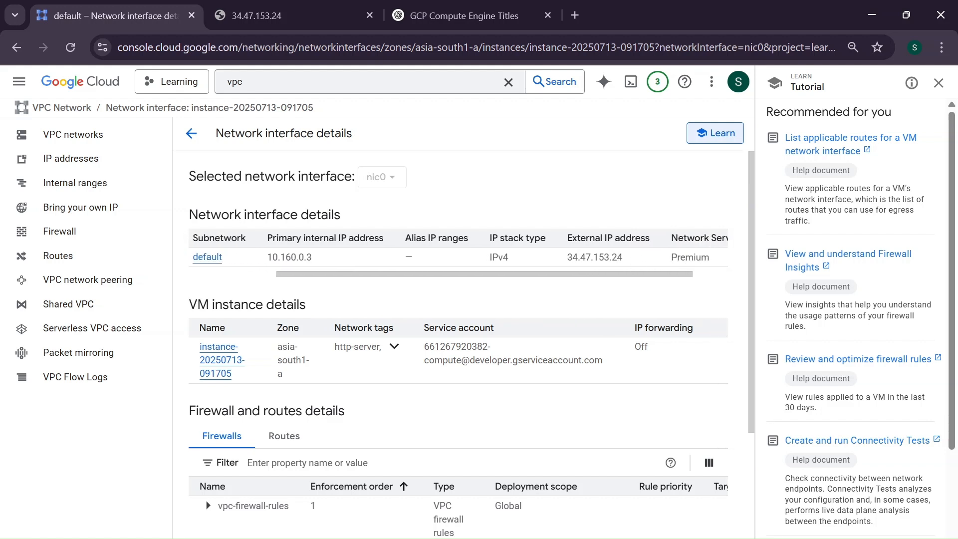
left_click_drag(567, 258, 657, 262)
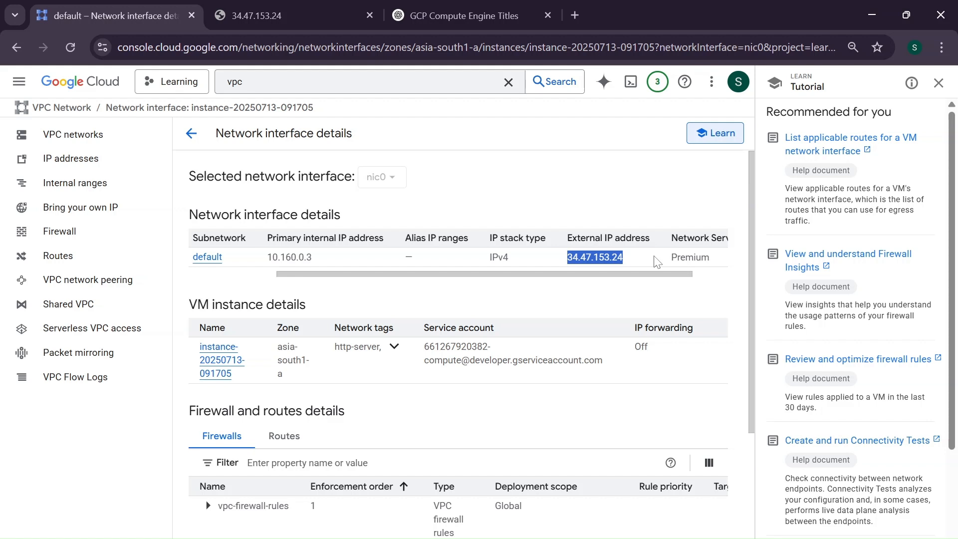
left_click(259, 15)
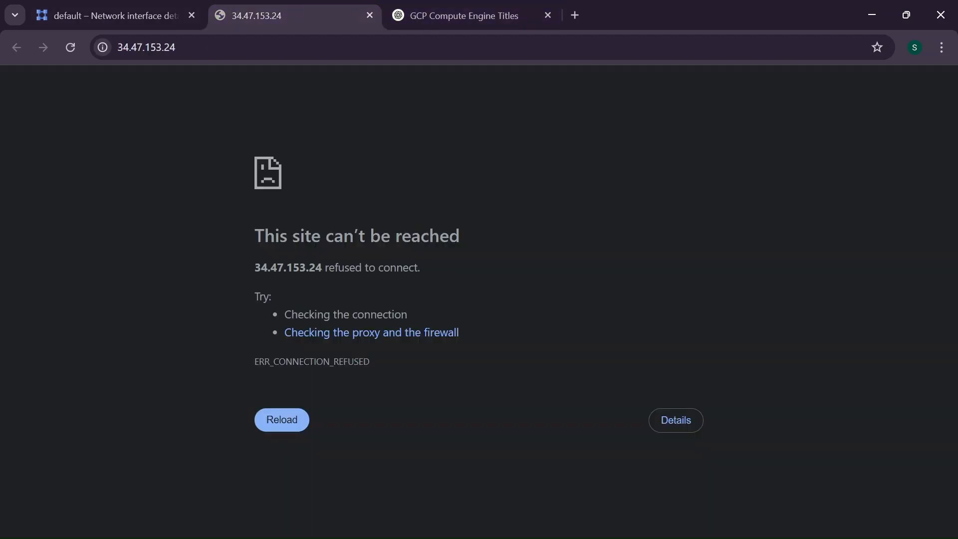
left_click(162, 47)
key("Home")
type("https://")
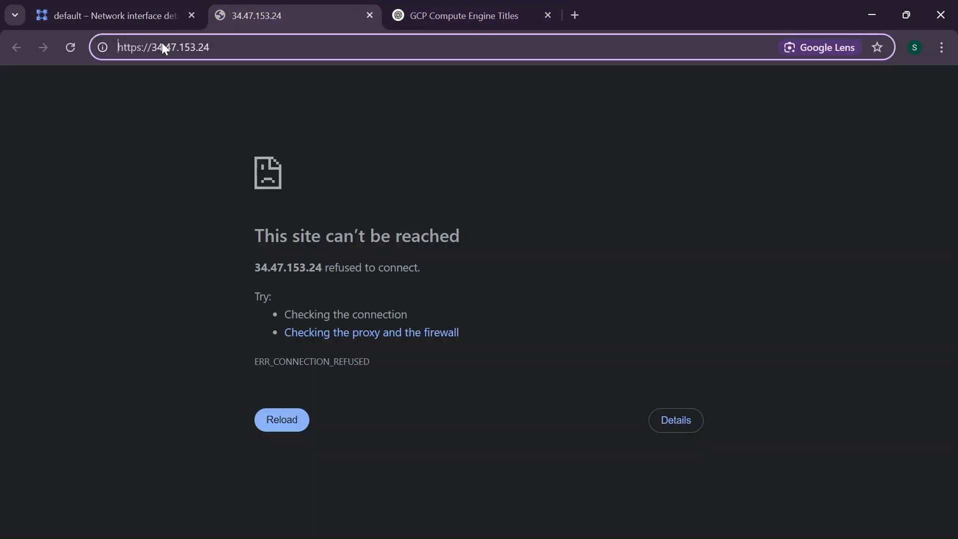
key("BackSpace")
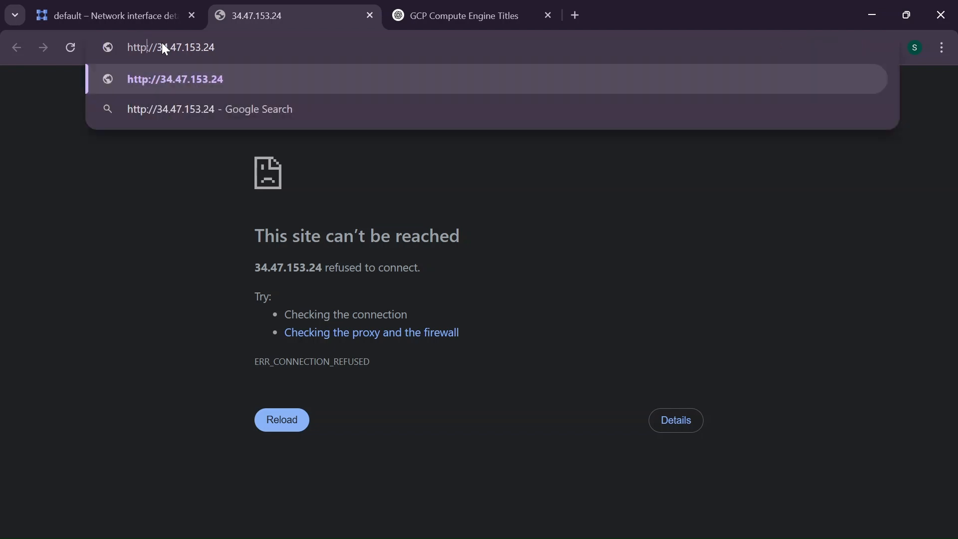
key("Return")
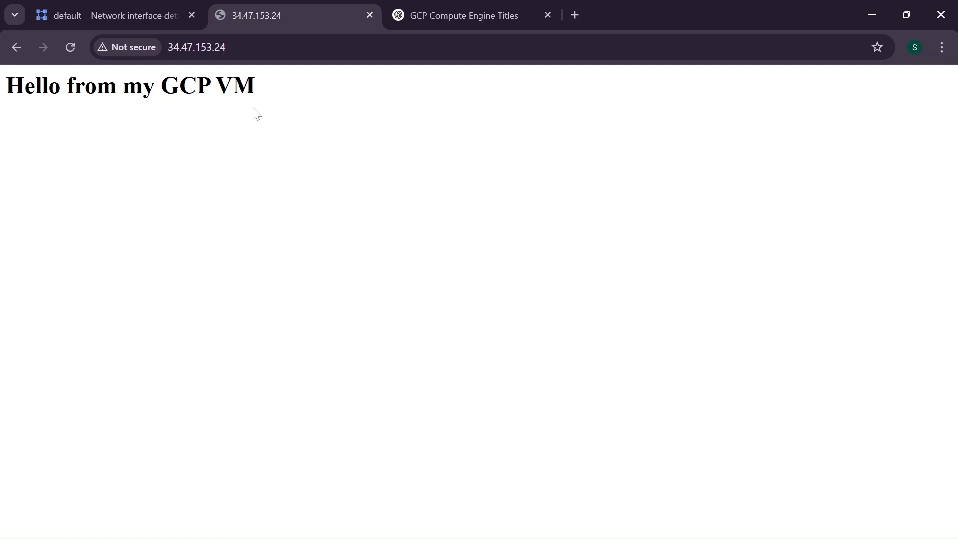
Inspect the served page's address and select its Hello from my GCP VM heading
left_click(223, 57)
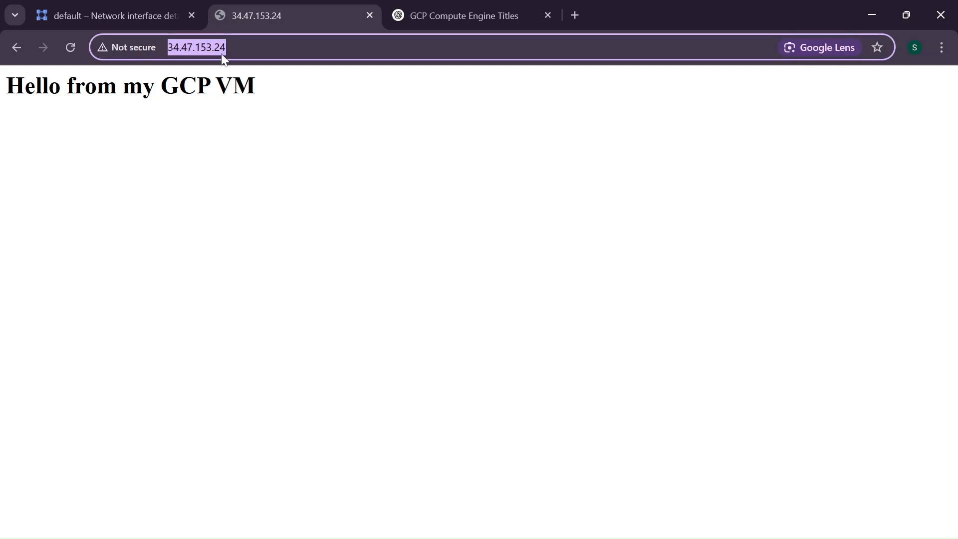
left_click(211, 149)
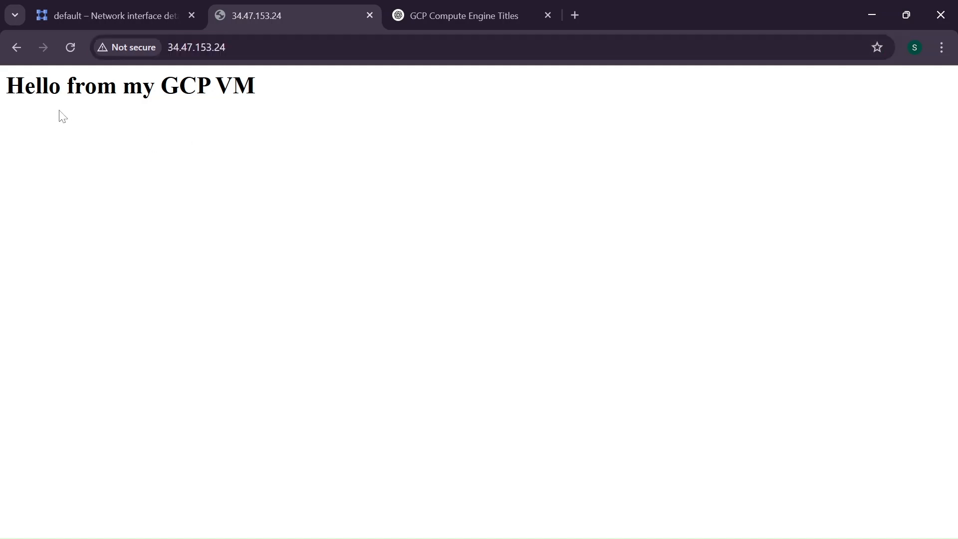
left_click_drag(24, 86, 304, 74)
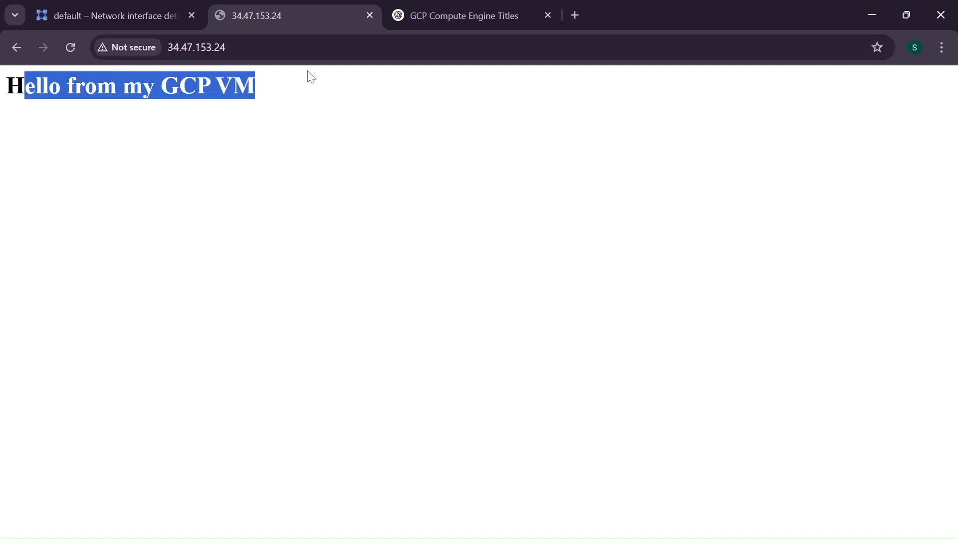